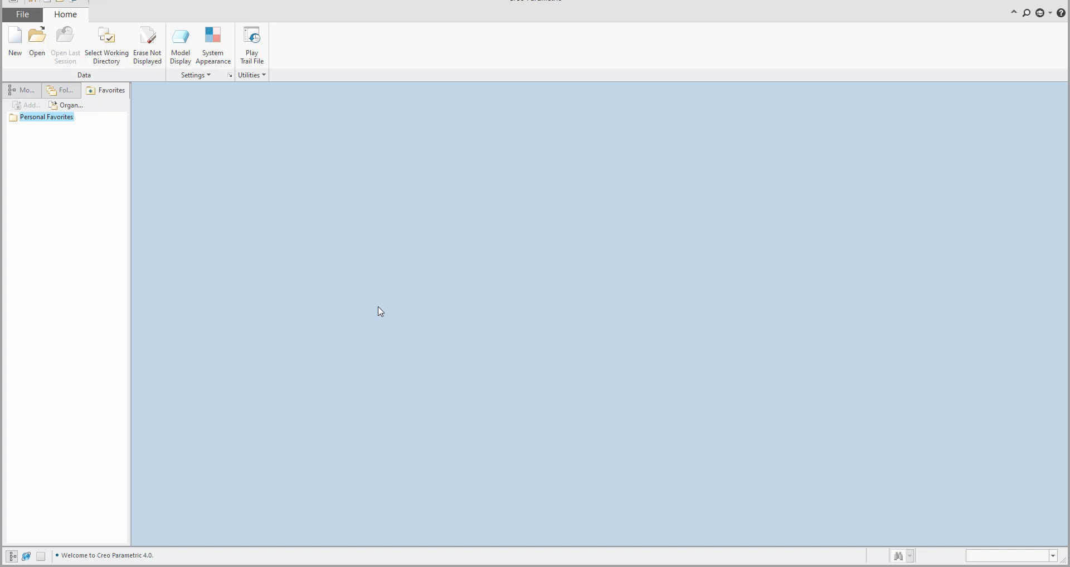
Create a new solid part named dec using the default template.
left_click(15, 44)
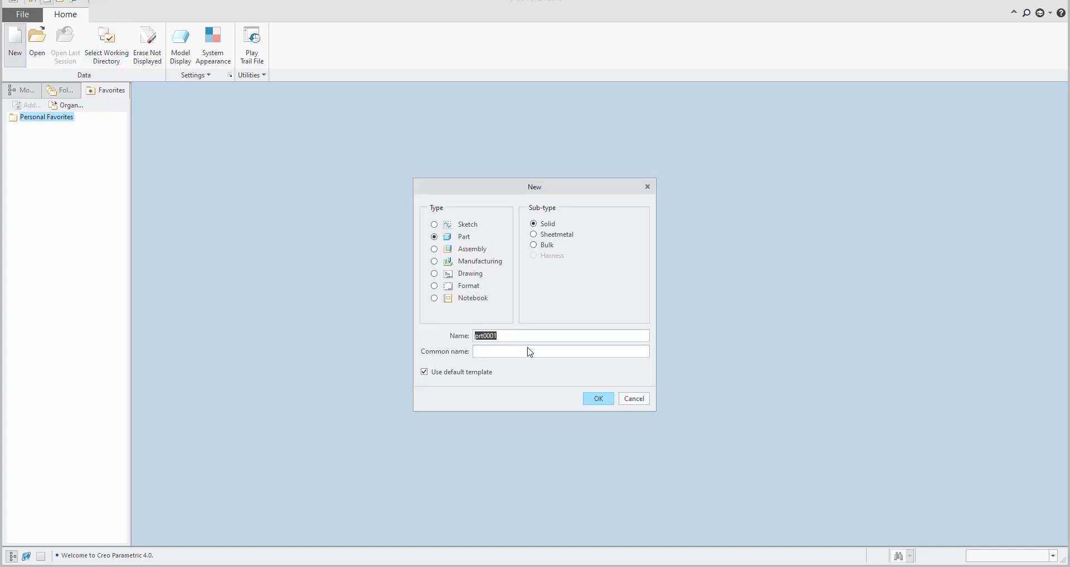
type("dec")
key("Return")
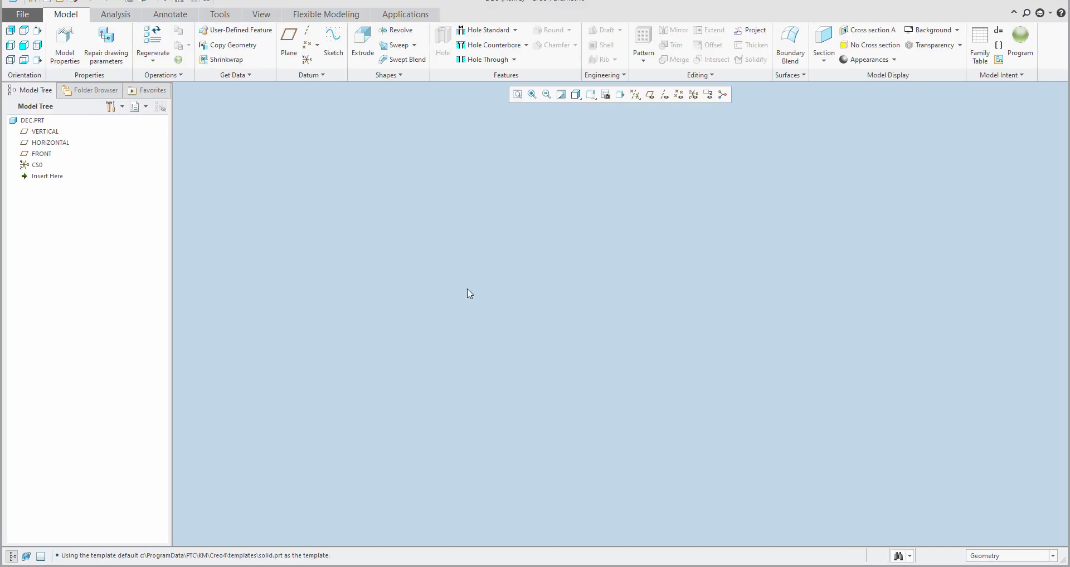
Start an extrusion on the FRONT plane and sketch a rectangle about 320.58 by 175.18 with one corner at the origin.
left_click(362, 48)
left_click(42, 153)
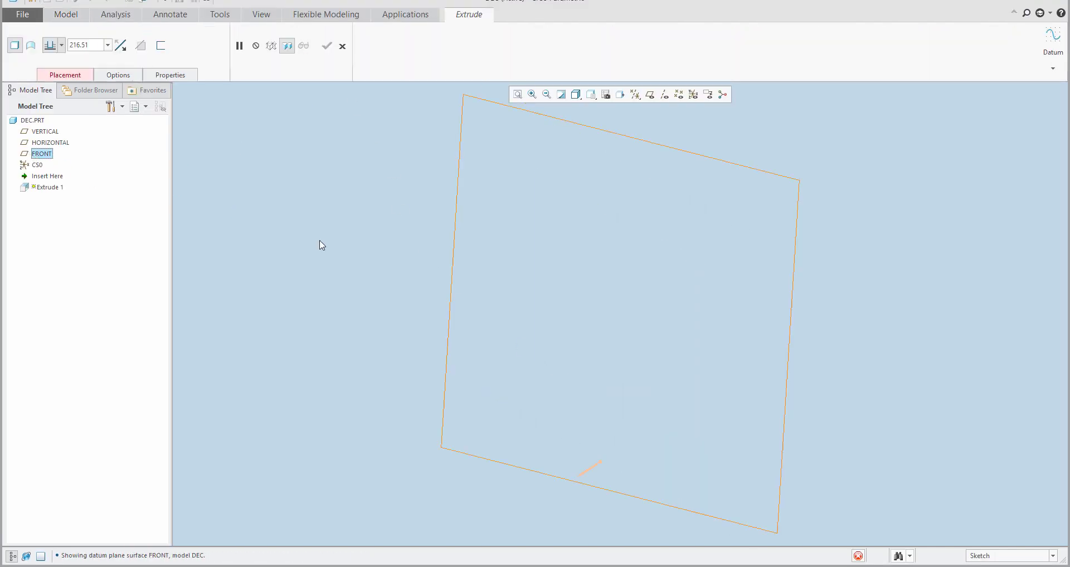
left_click(285, 45)
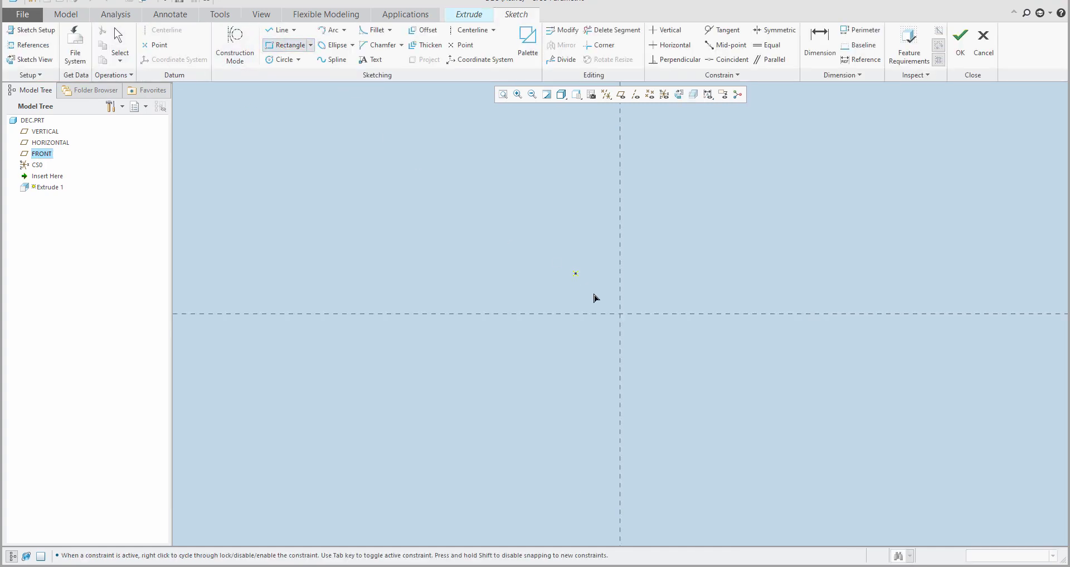
left_click(619, 314)
left_click(853, 186)
middle_click(726, 259)
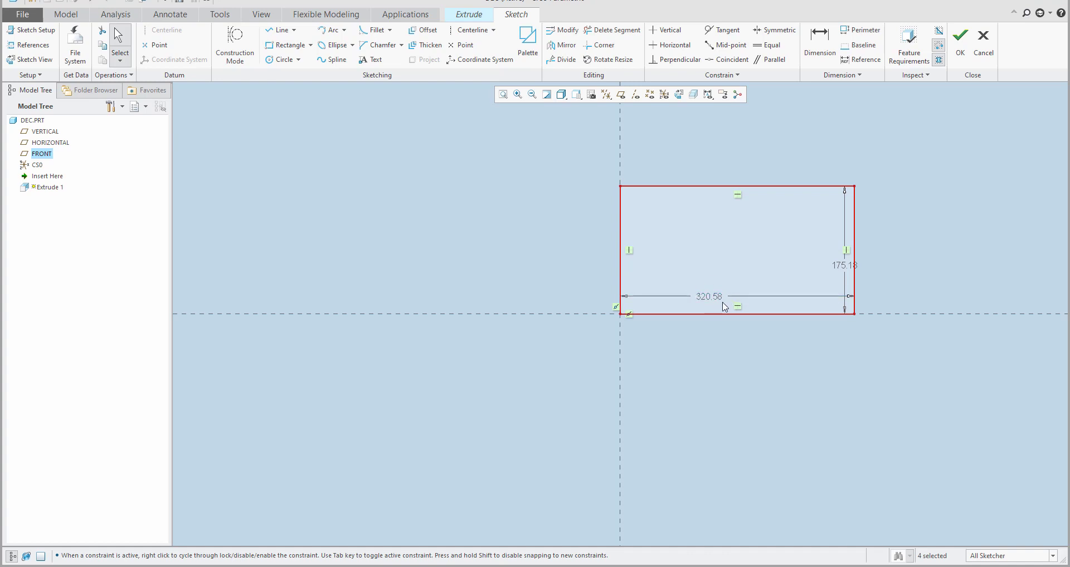
Finish the sketch and extrude the rectangle to a depth of 216.51.
left_click(959, 41)
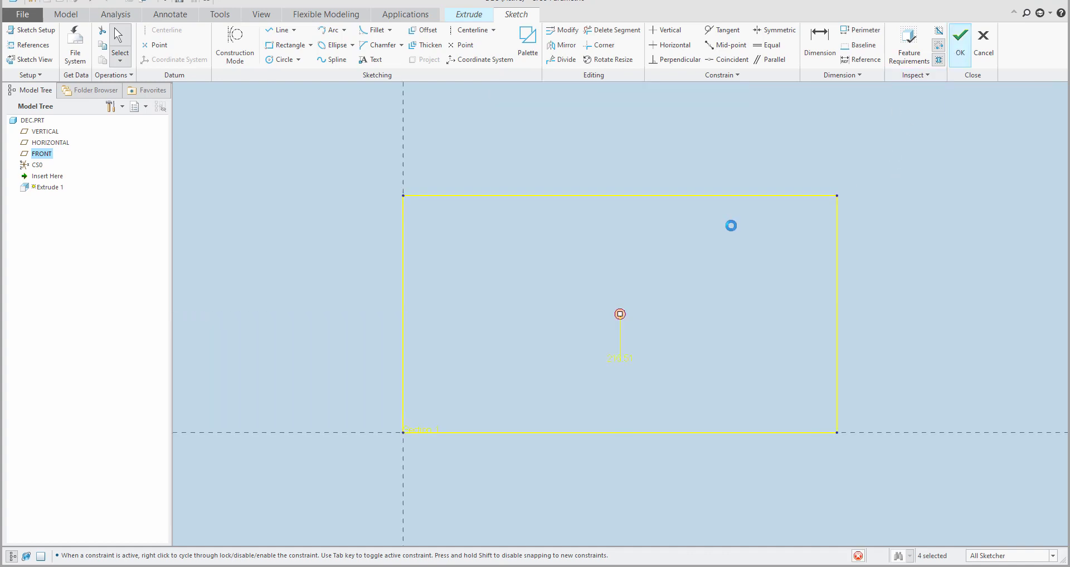
middle_click(573, 284)
scroll(554, 297, "up", 2)
middle_click_drag(511, 306, 455, 328)
Show the block's dimensions and set the extrusion depth to 216.555369.
left_click(455, 327)
double_click(644, 309)
scroll(700, 315, "down", 2)
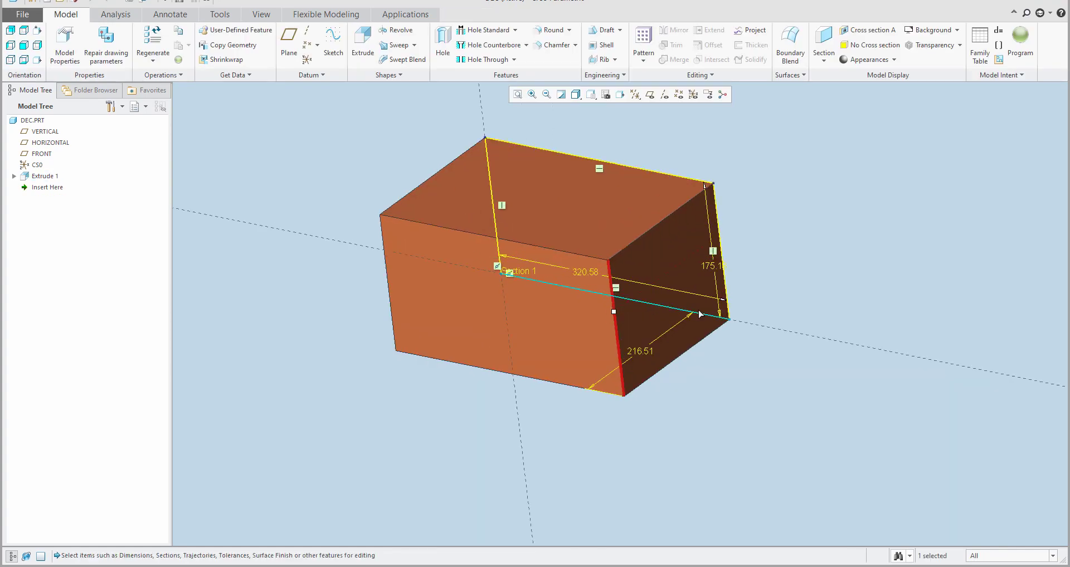
double_click(640, 351)
key("Right")
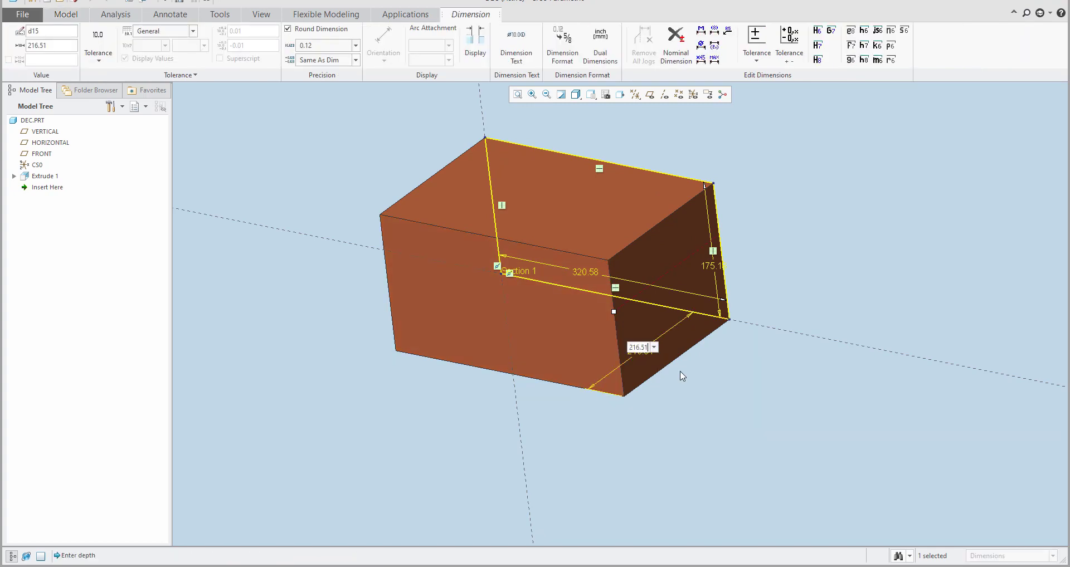
type("555369")
key("Return")
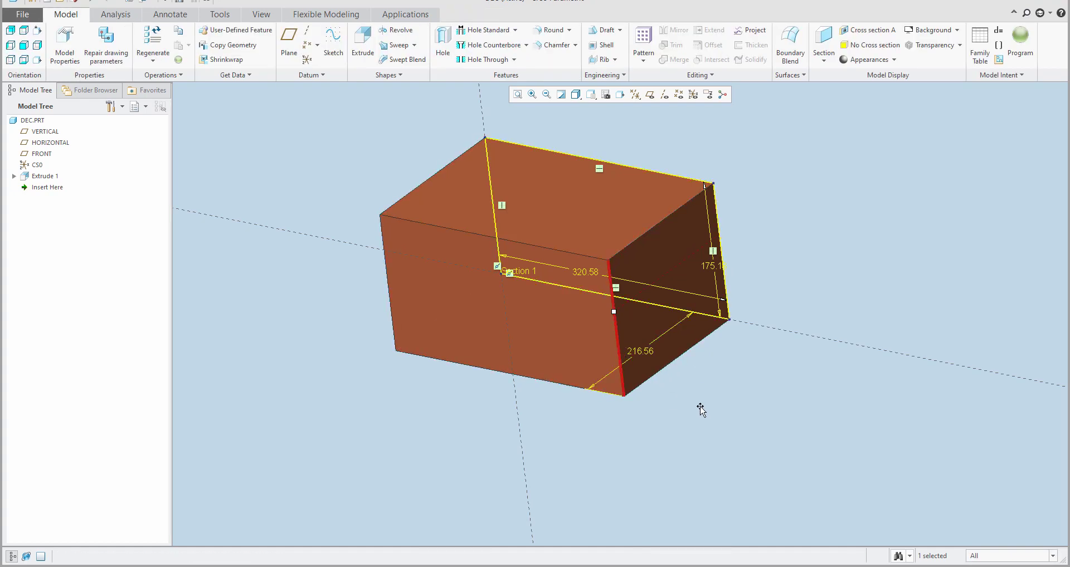
Set the block's width dimension to 320.6325698.
double_click(591, 272)
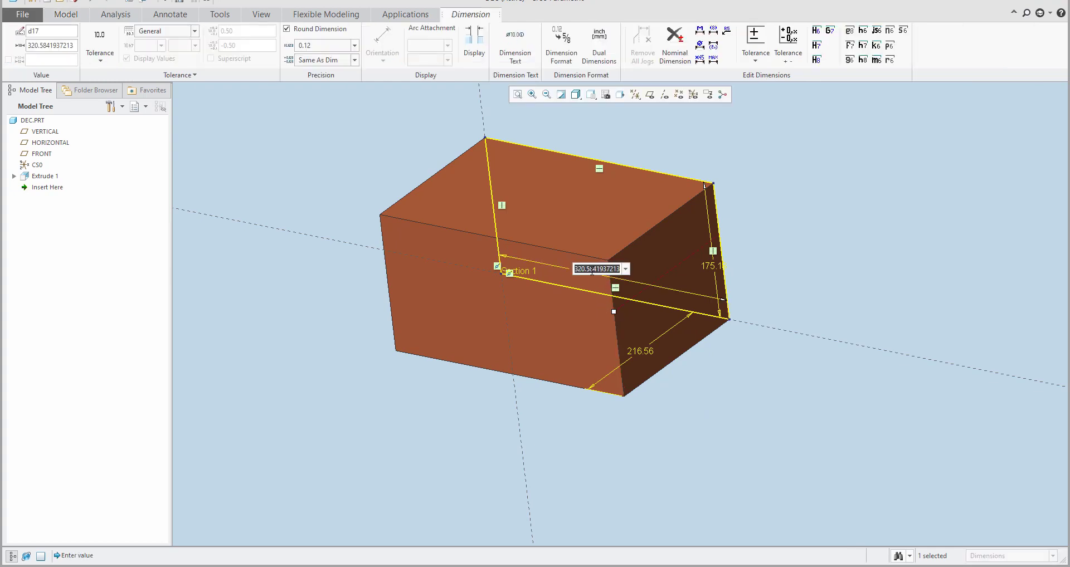
left_click_drag(586, 271, 684, 268)
type("6325698")
key("Return")
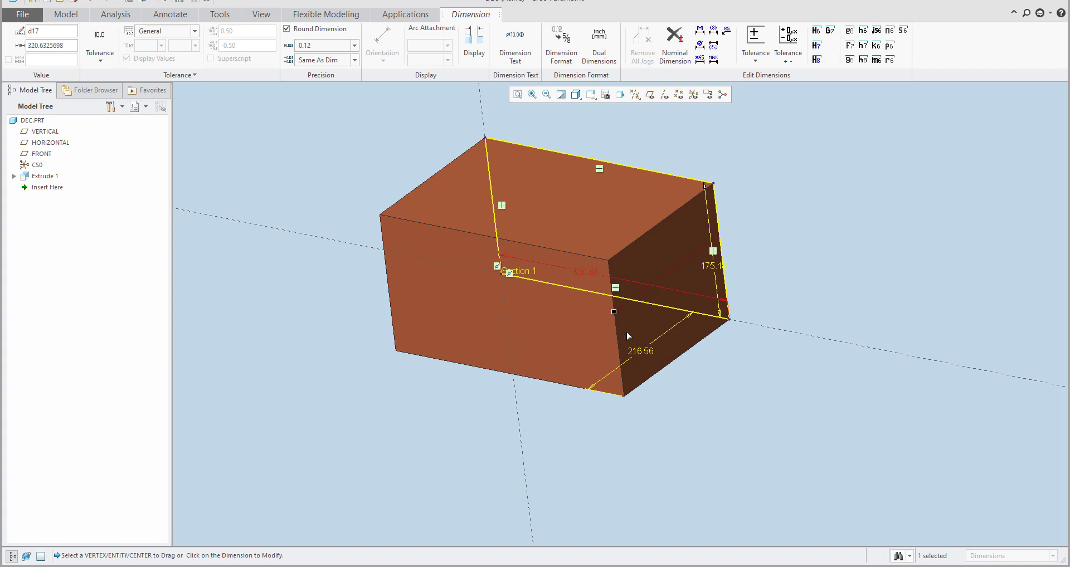
Set the display precision of the extrusion depth dimension to five decimal places (0.12345).
left_click(640, 352)
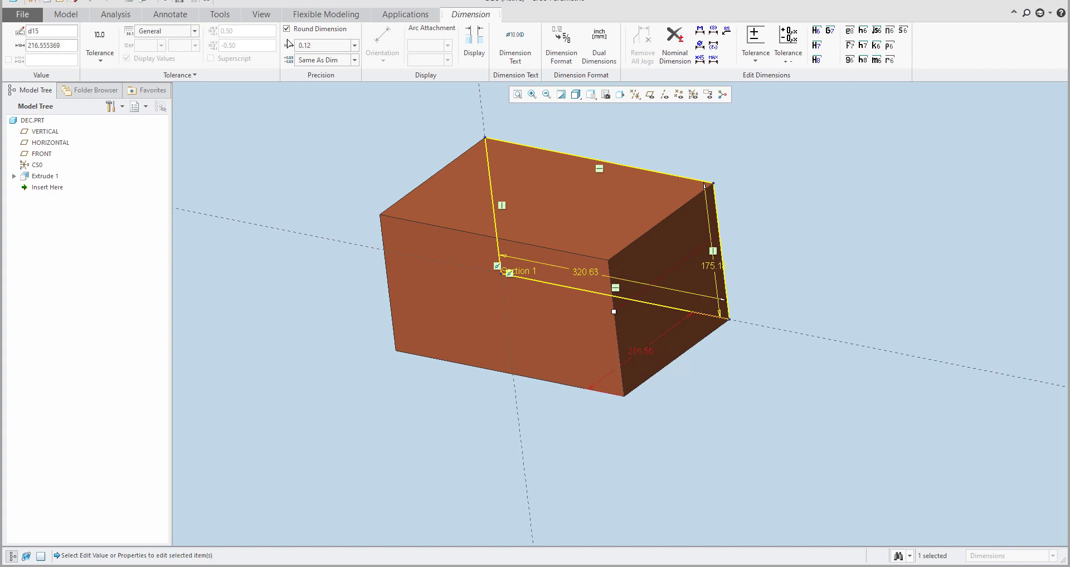
left_click(354, 46)
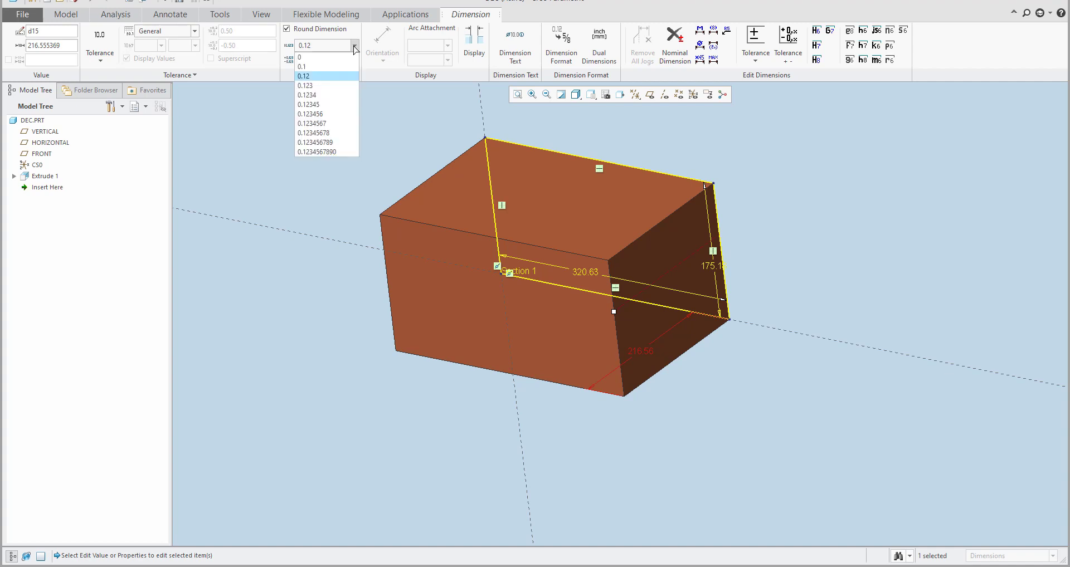
left_click(311, 104)
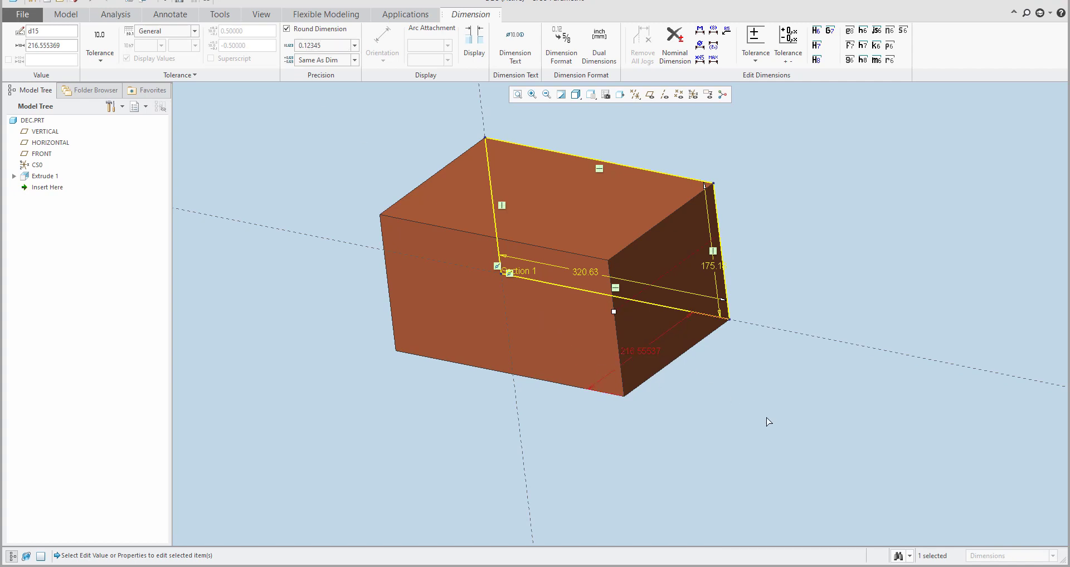
left_click(748, 346)
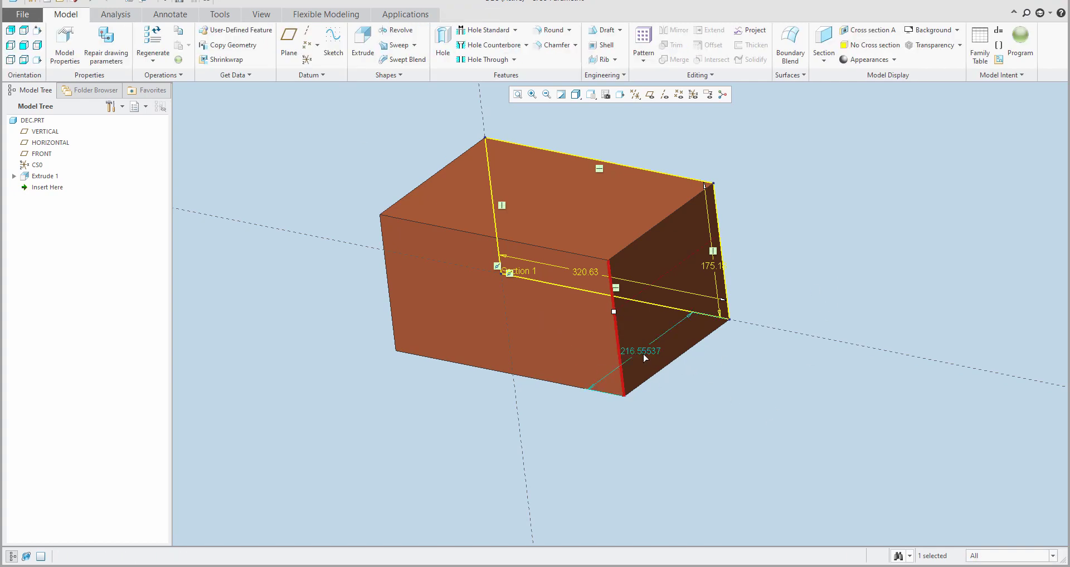
Set the extrusion depth to 216.74125896587 and leave dimension editing.
double_click(661, 372)
key("End")
key("shift+Left")
key("shift+Left")
key("shift+Left")
key("shift+Left")
type("74125896587")
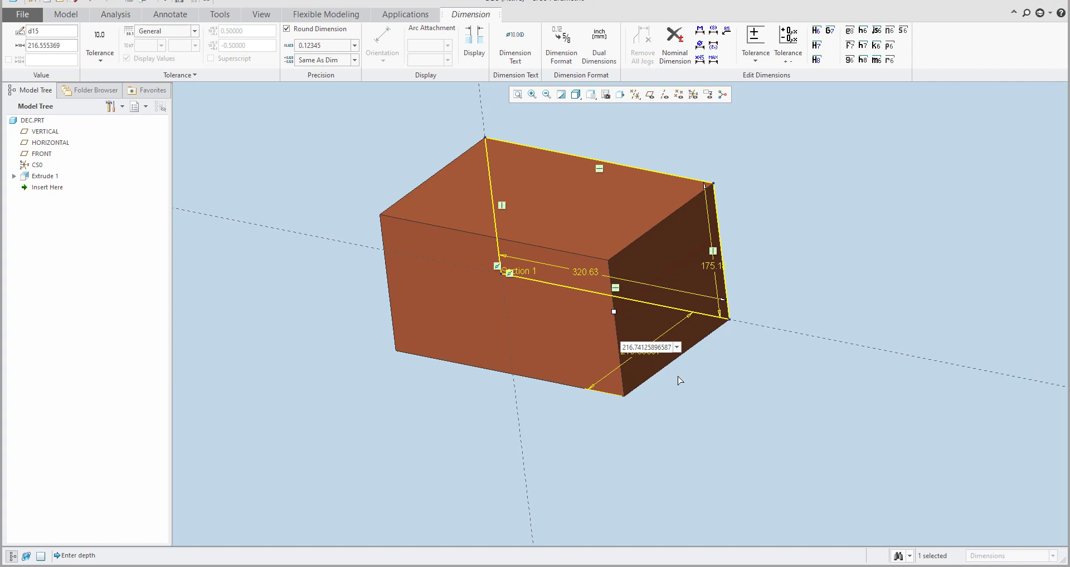
key("Return")
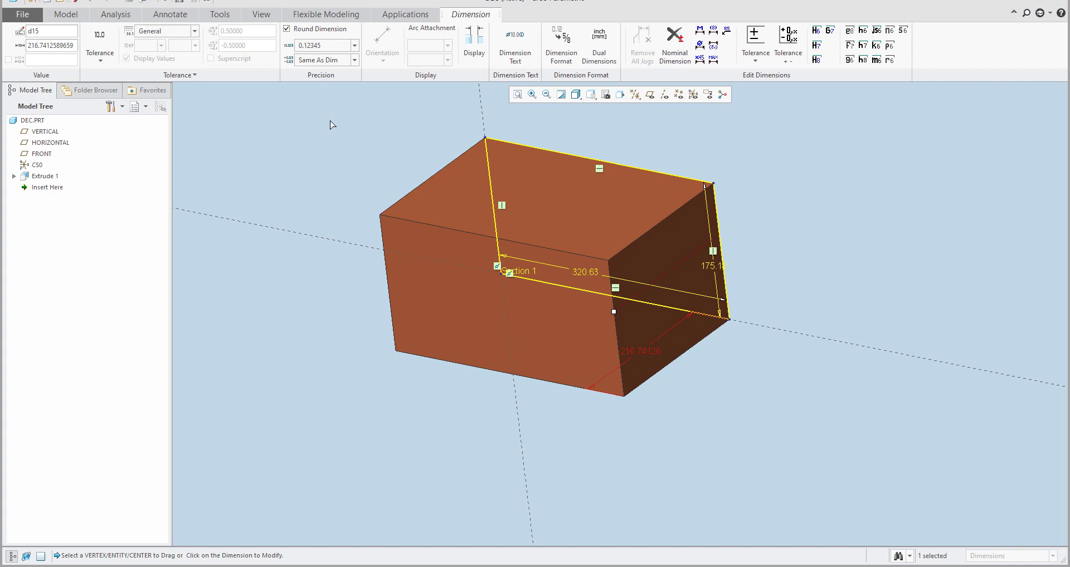
left_click(744, 244)
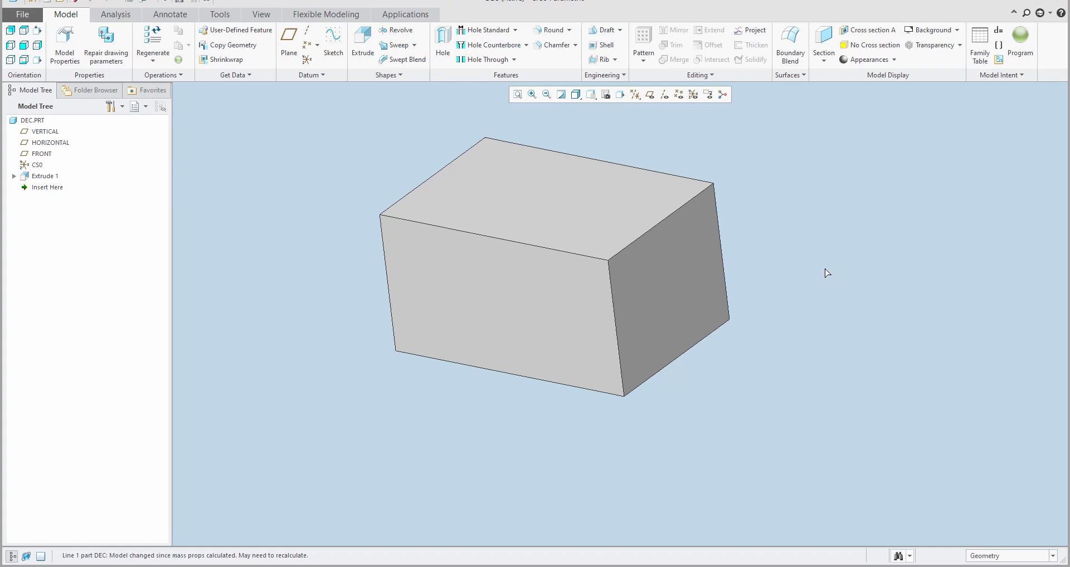
Delete the extruded block from the part.
left_click(34, 179)
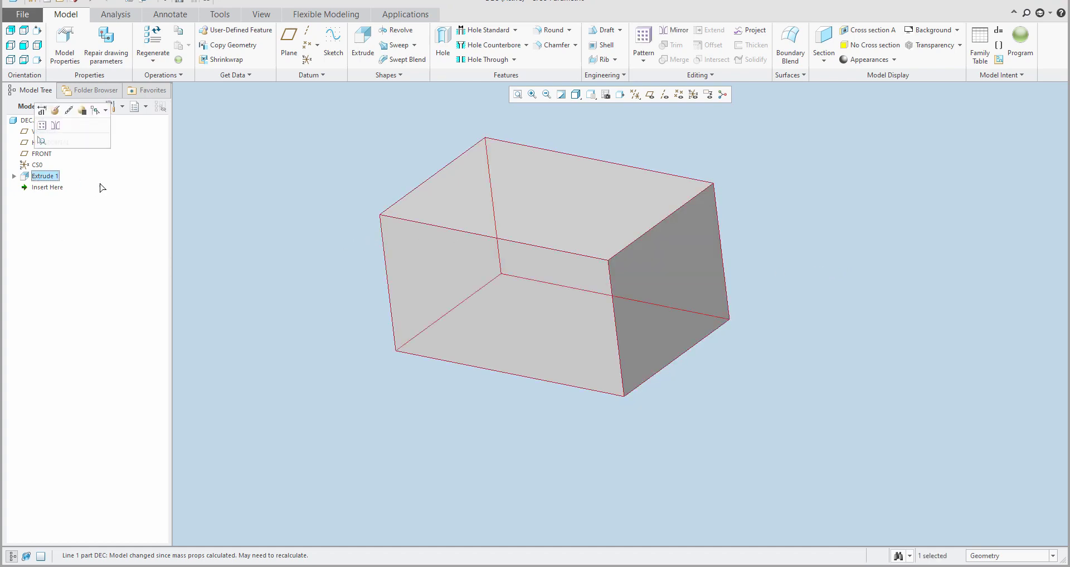
key("Delete")
left_click(506, 297)
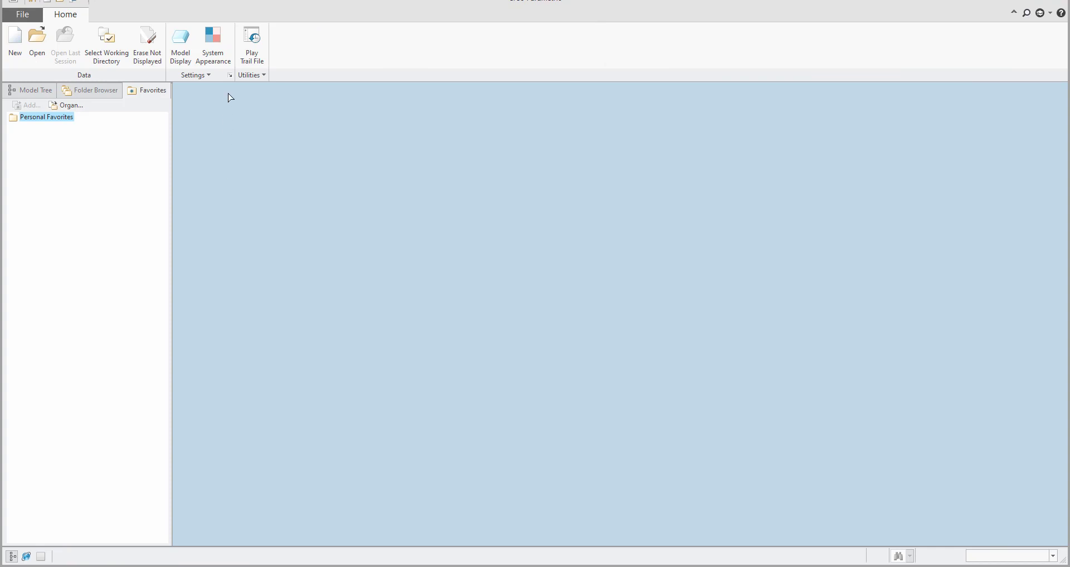
Search the configuration options for default_dec_places across all categories.
left_click(229, 75)
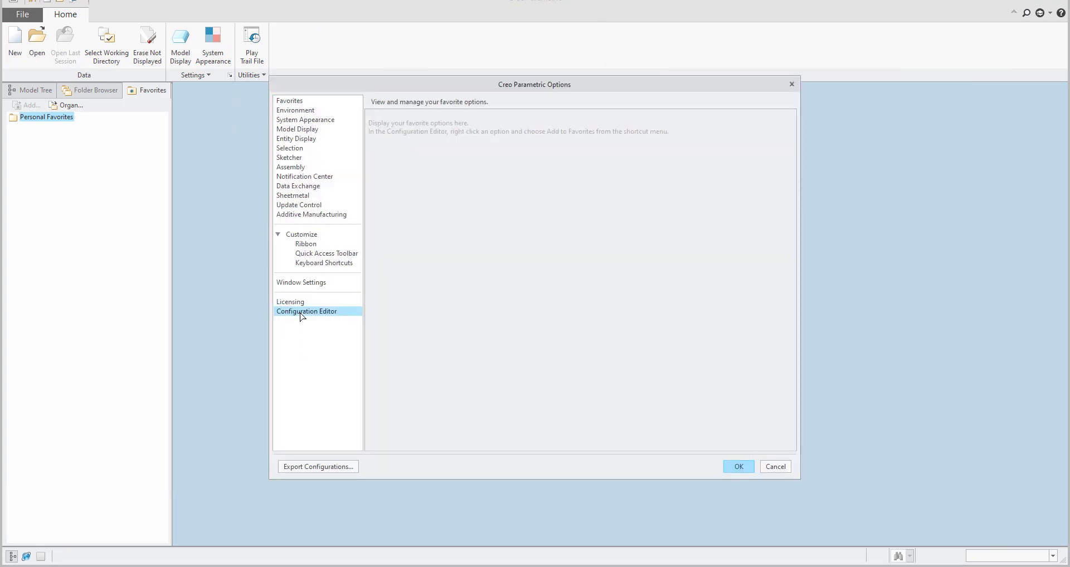
left_click(301, 312)
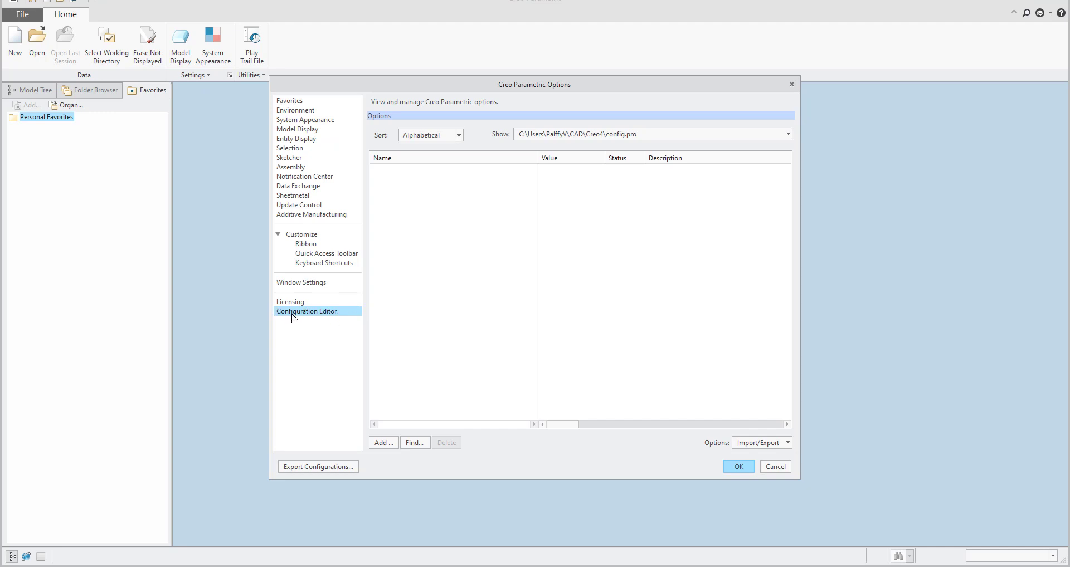
left_click(413, 444)
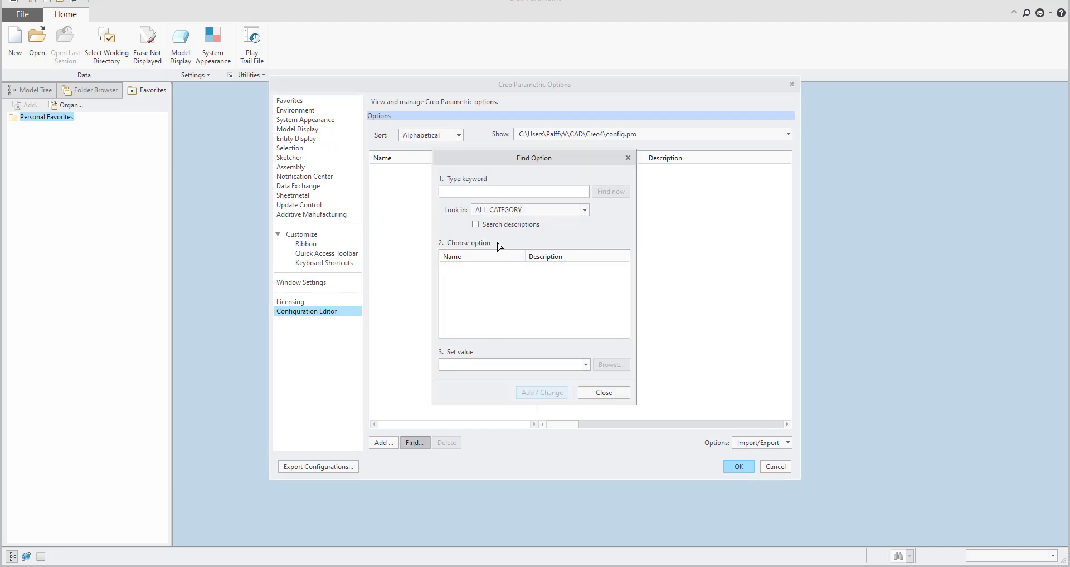
type("default_dec_places")
left_click(594, 192)
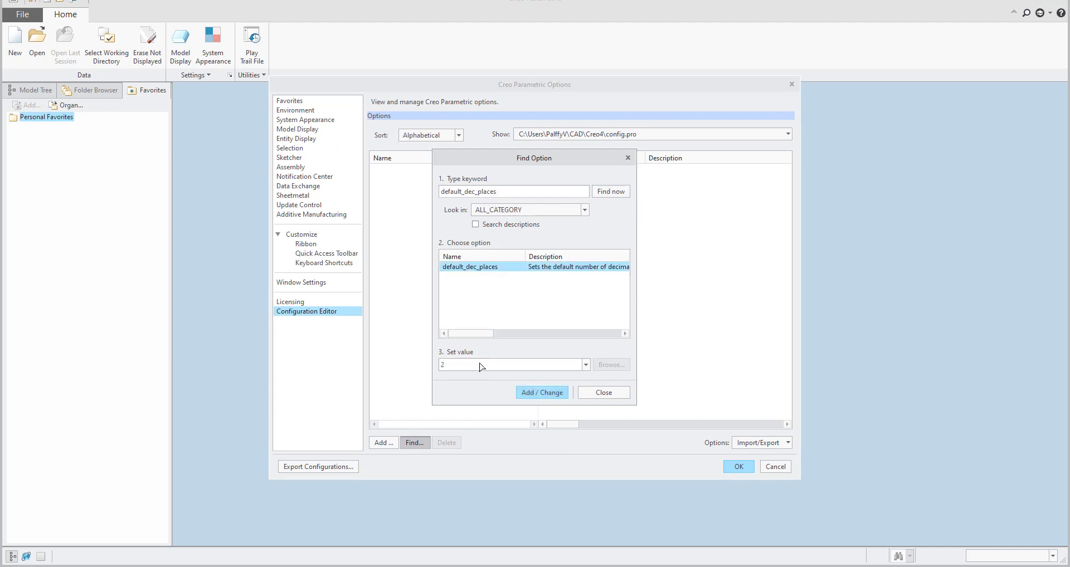
Add default_dec_places with a value of 3 and apply it to the current session without saving a configuration file.
left_click(586, 366)
left_click(454, 371)
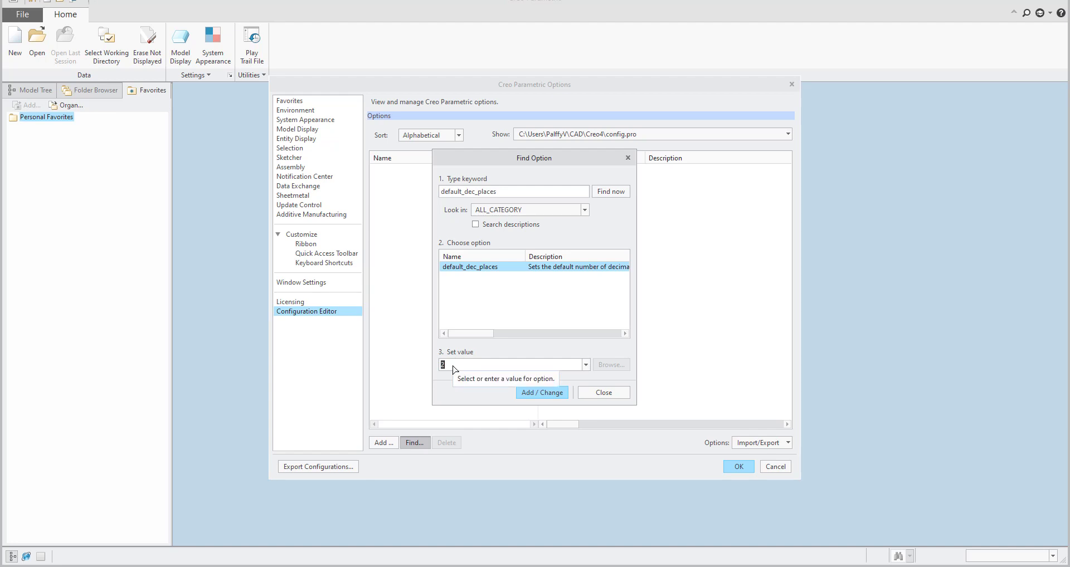
type("3")
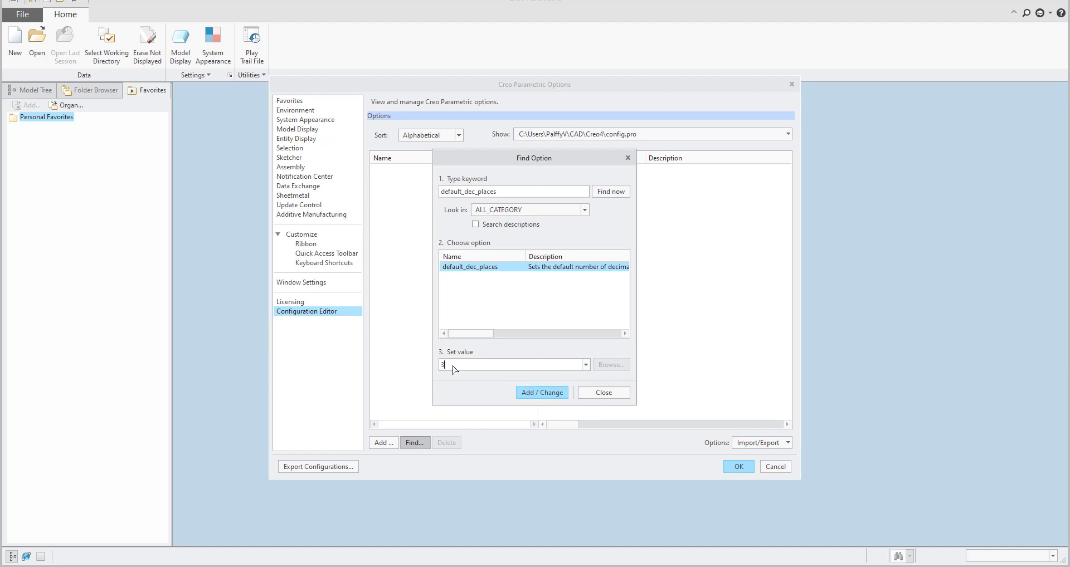
left_click(541, 393)
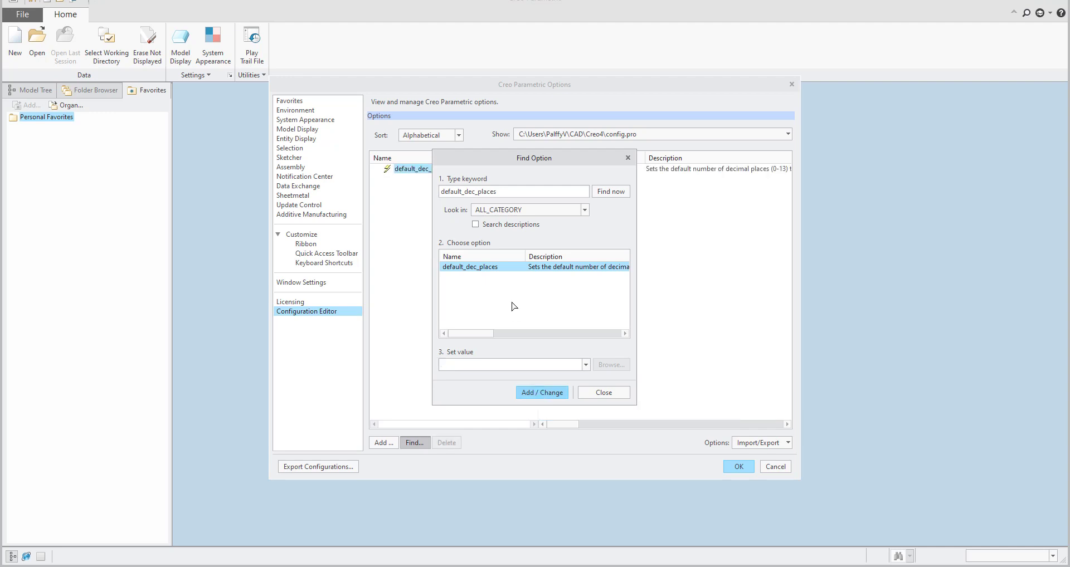
left_click(618, 394)
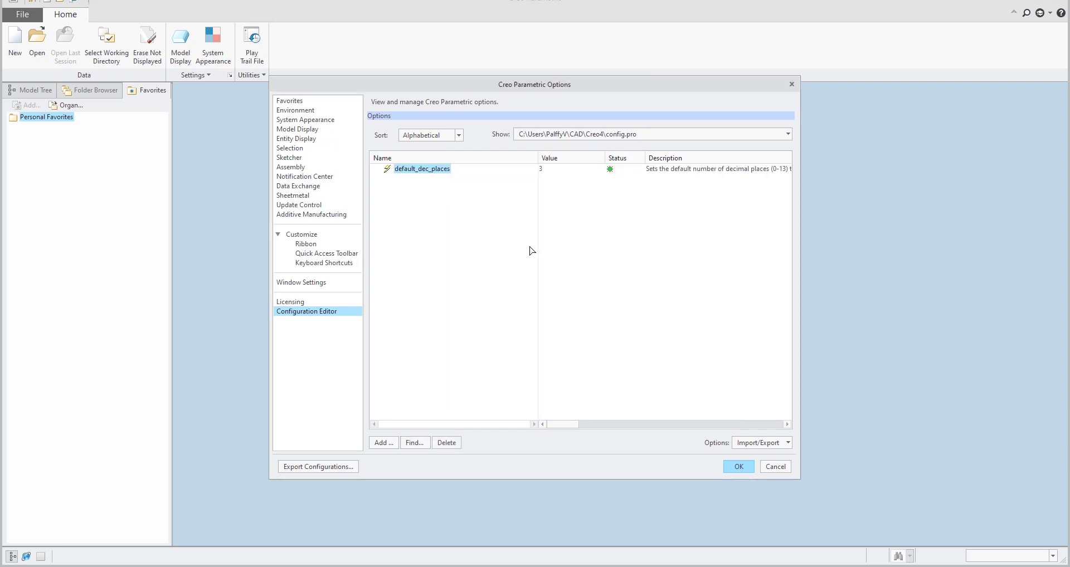
left_click(739, 468)
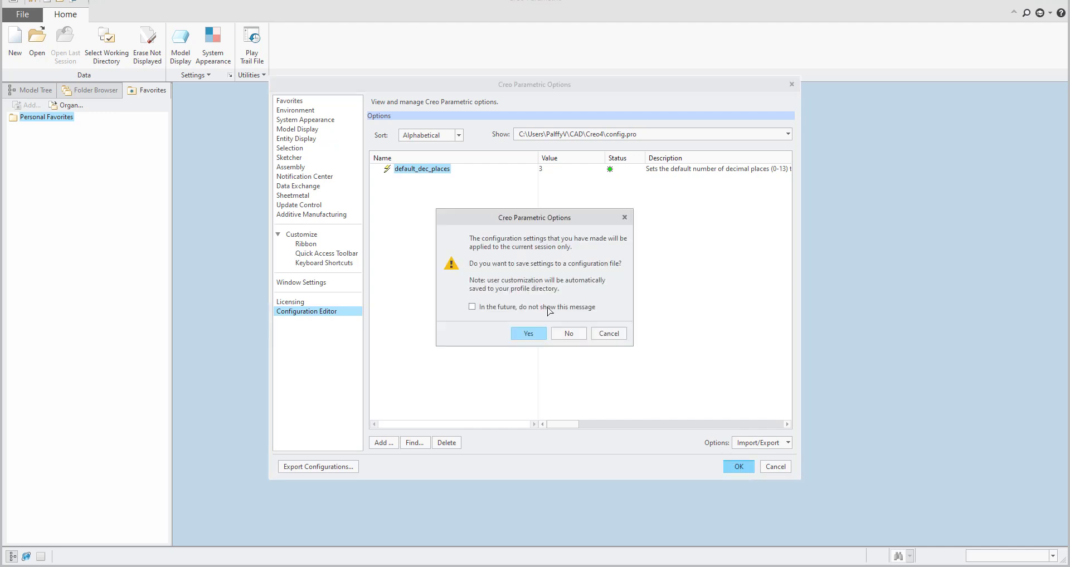
left_click(568, 334)
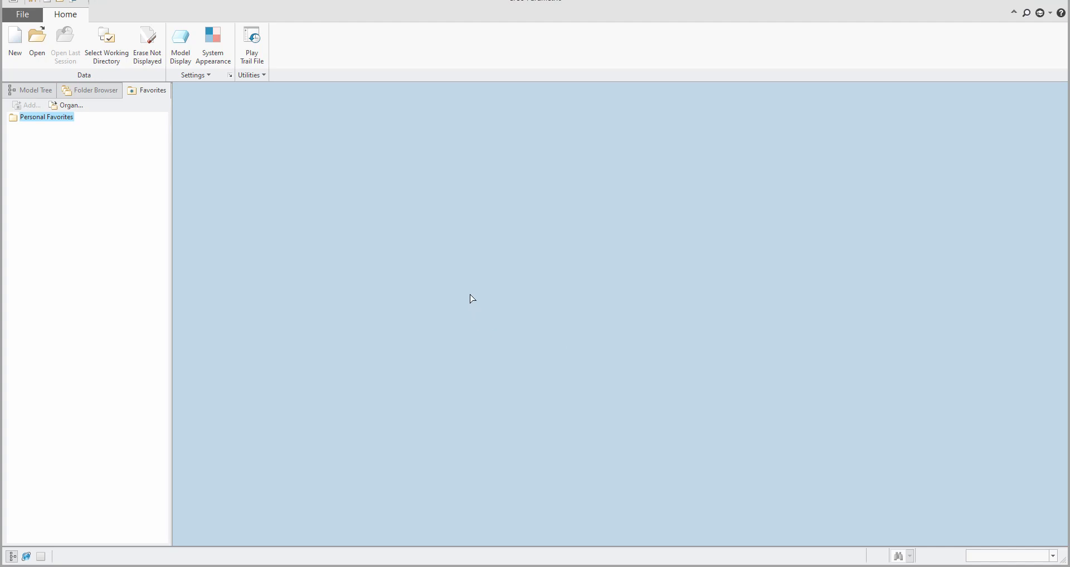
Create a new part named dec2.
key("ctrl+n")
type("dec2")
key("Return")
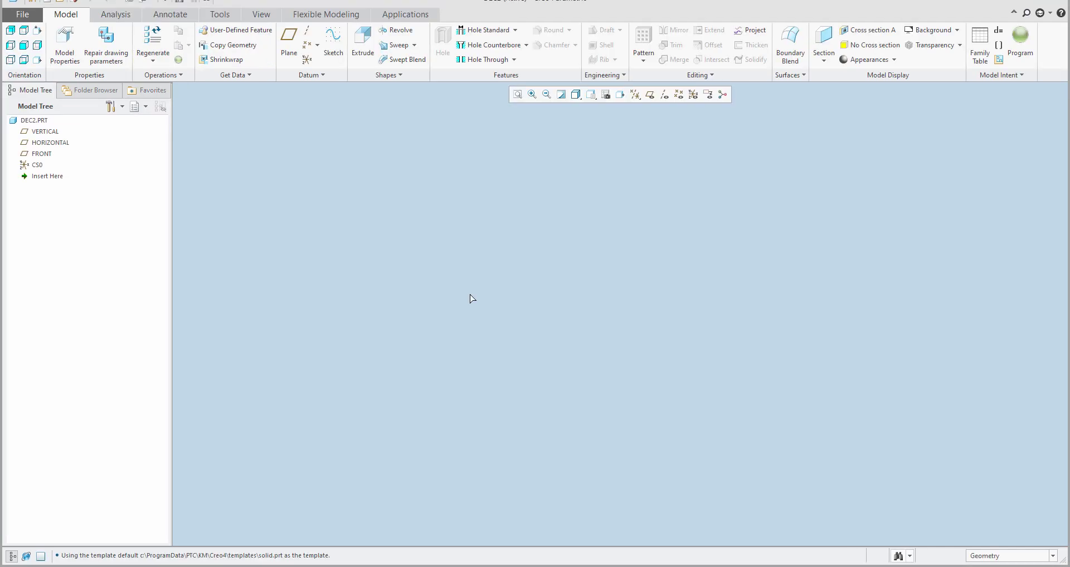
Start an extrusion on the FRONT plane, sketching a rectangle about 298.449 by 137.775 from the origin with its height dimension moved inward.
left_click(362, 45)
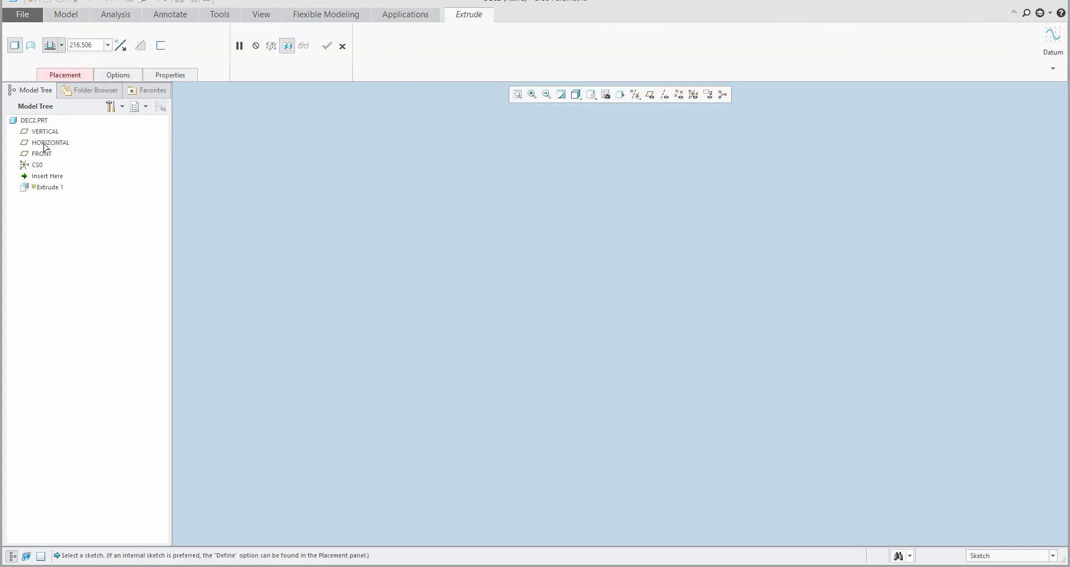
left_click(42, 154)
left_click(286, 44)
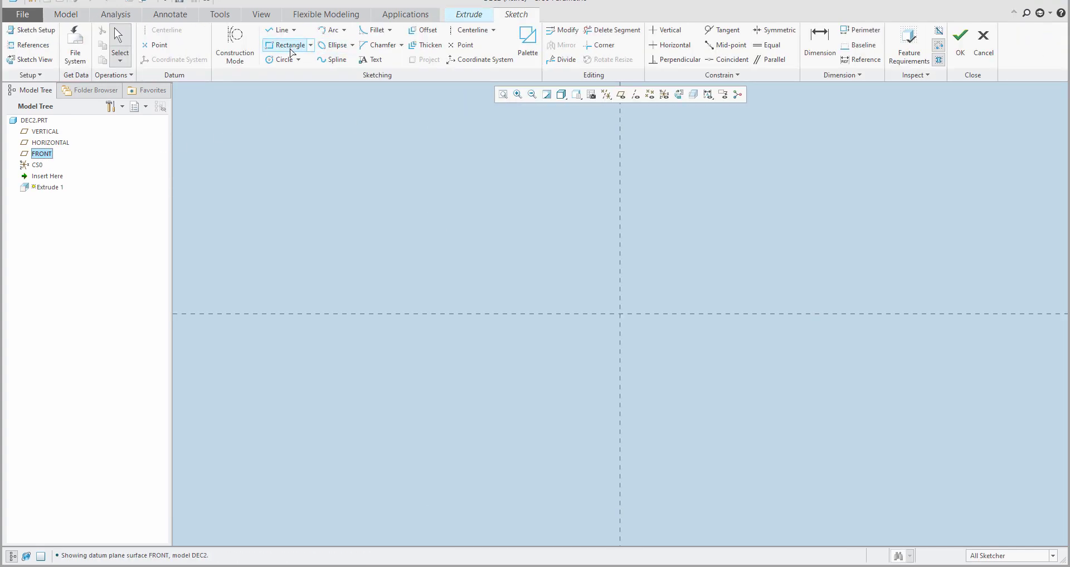
left_click(620, 315)
left_click(839, 214)
middle_click(743, 249)
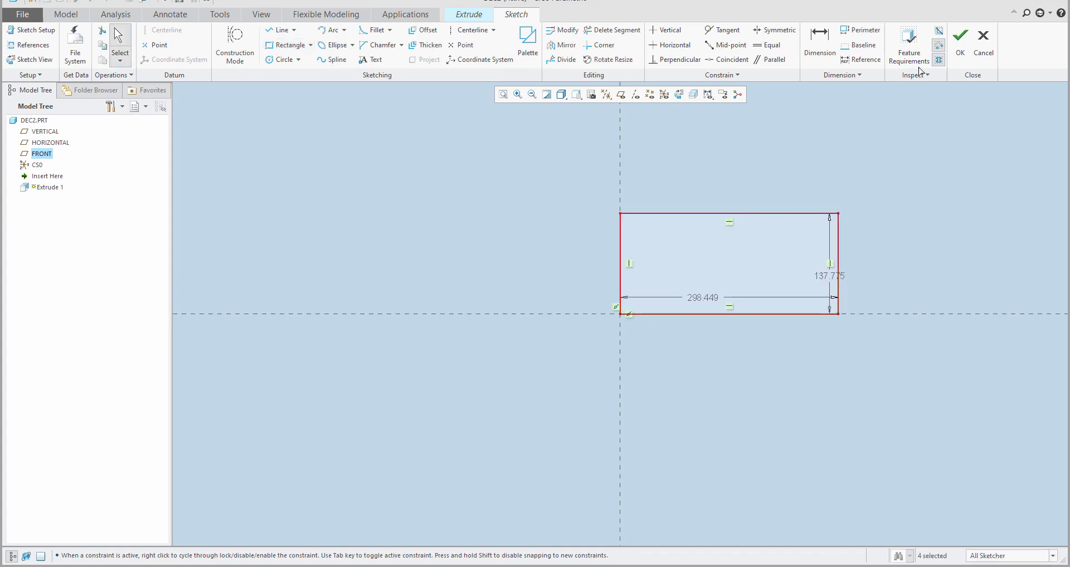
left_click_drag(826, 277, 795, 273)
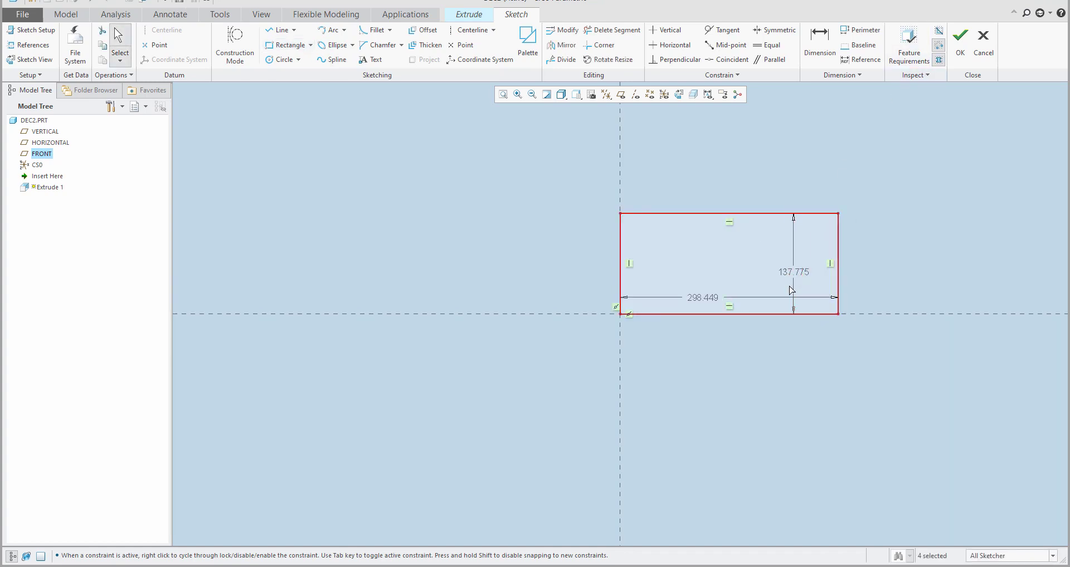
Set the sketched rectangle's width to 300.12365478 and its height to 200.2569874.
double_click(703, 297)
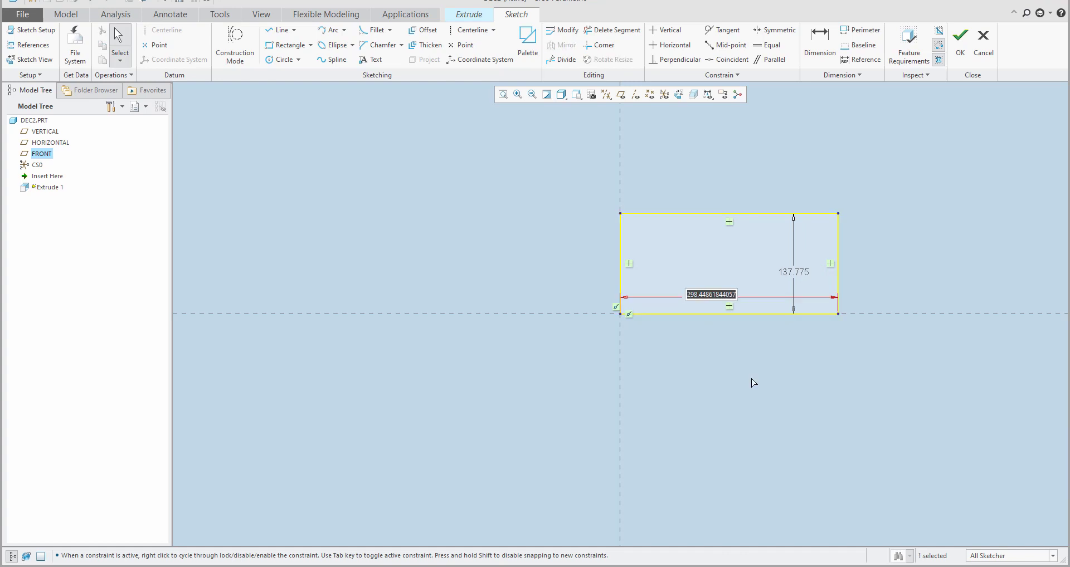
type("300.12365478")
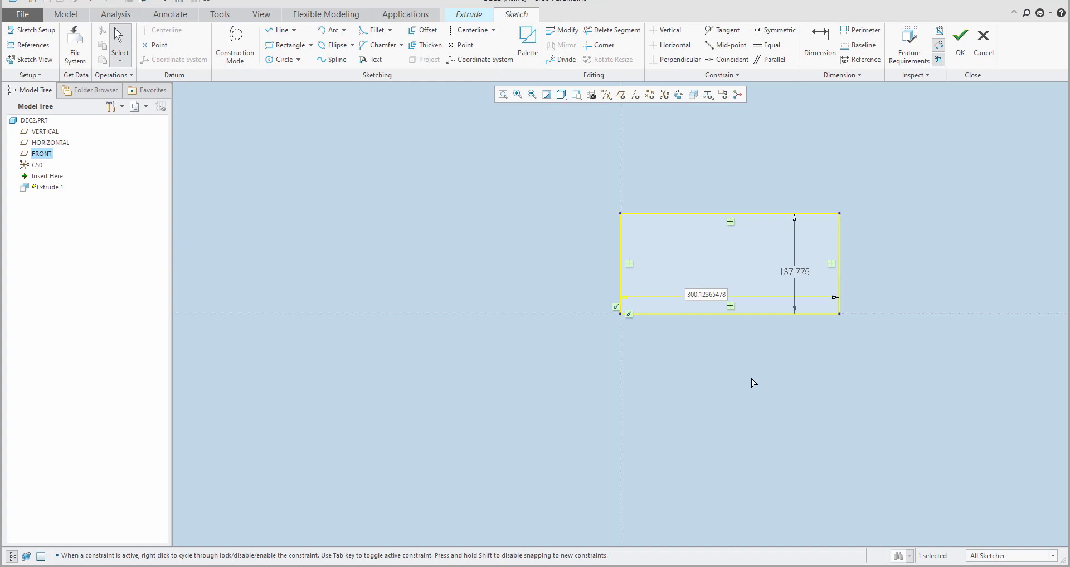
key("Return")
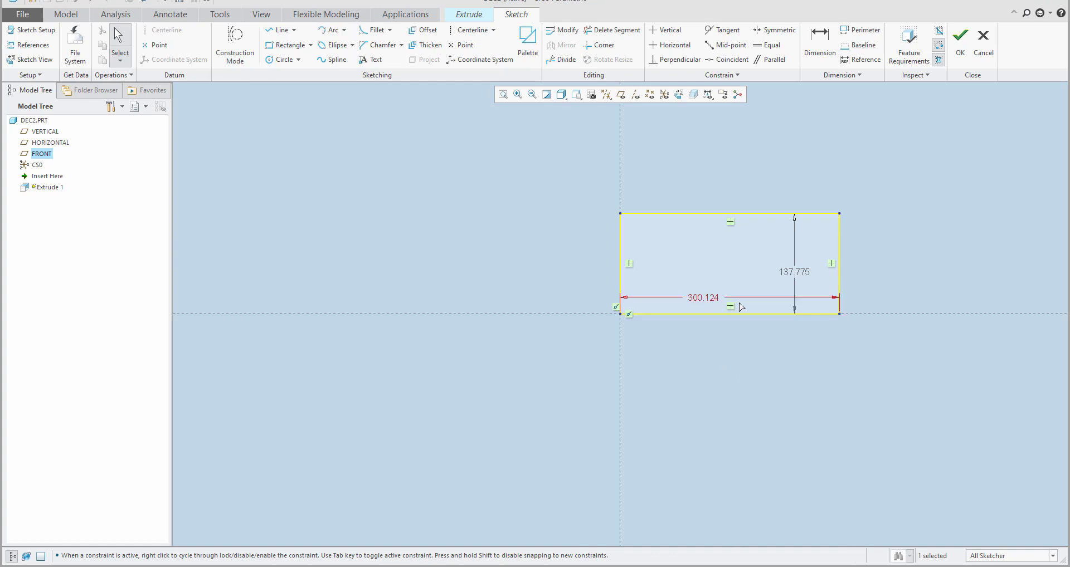
double_click(796, 302)
type("2")
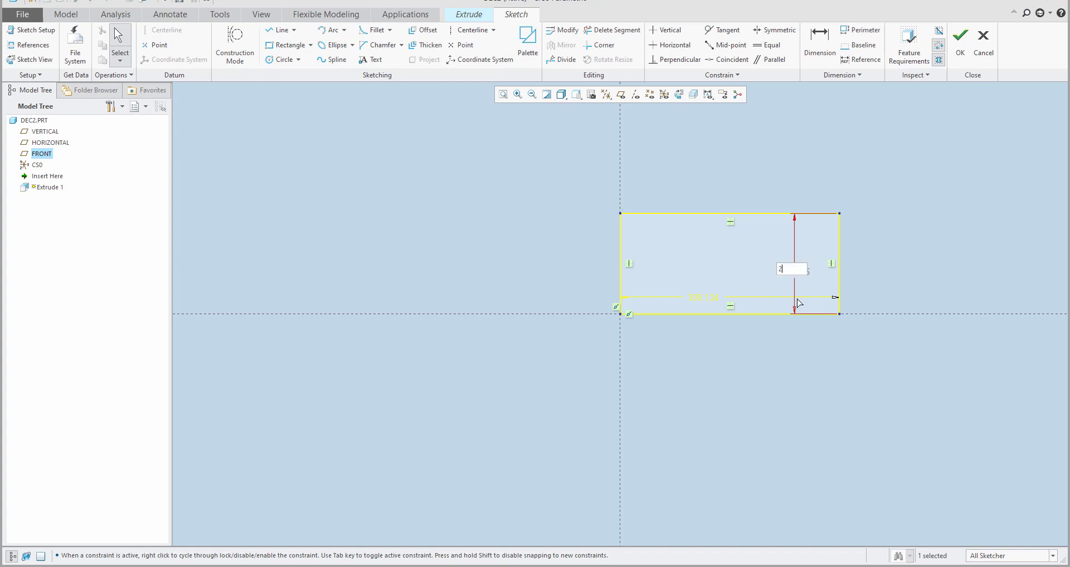
type("00.2569874")
key("Return")
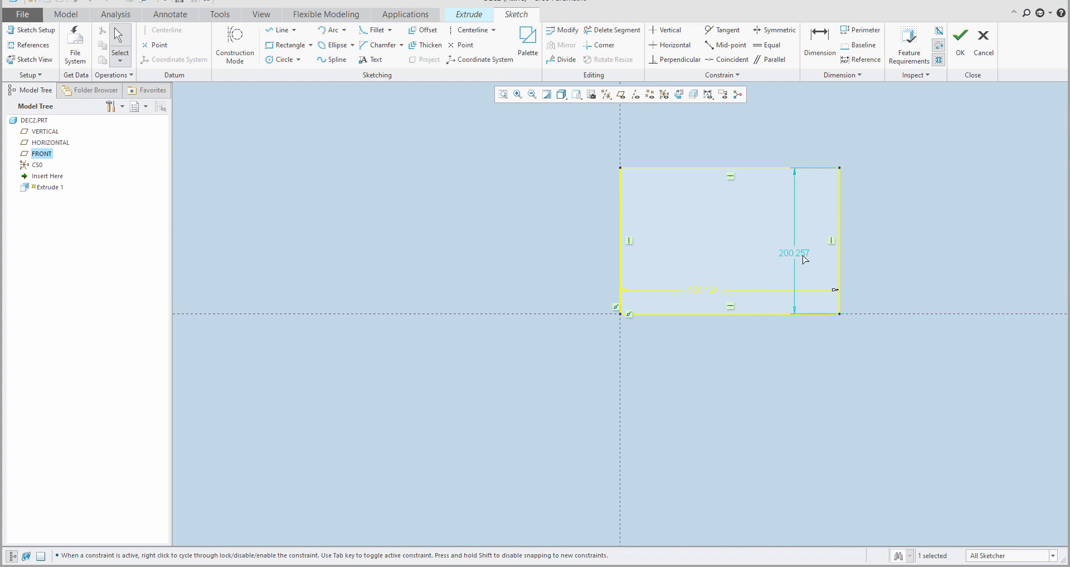
Finish the rectangle sketch and complete the extrusion with a depth of 216.506.
left_click(960, 42)
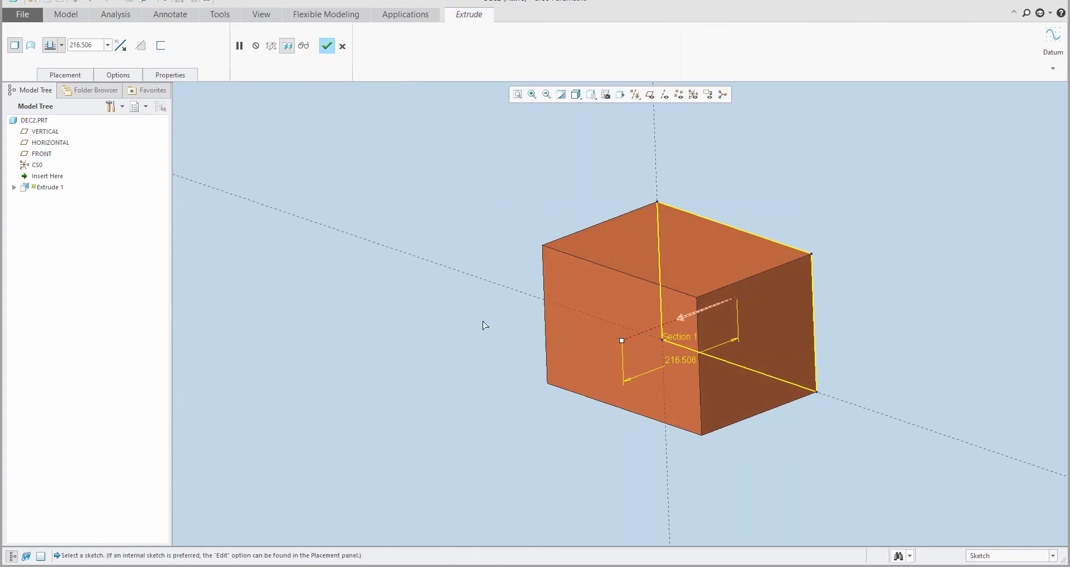
middle_click(458, 356)
left_click(458, 356)
middle_click_drag(458, 357, 701, 362)
Show the block's dimensions in the model and set its extrusion depth dimension to one decimal place.
double_click(701, 362)
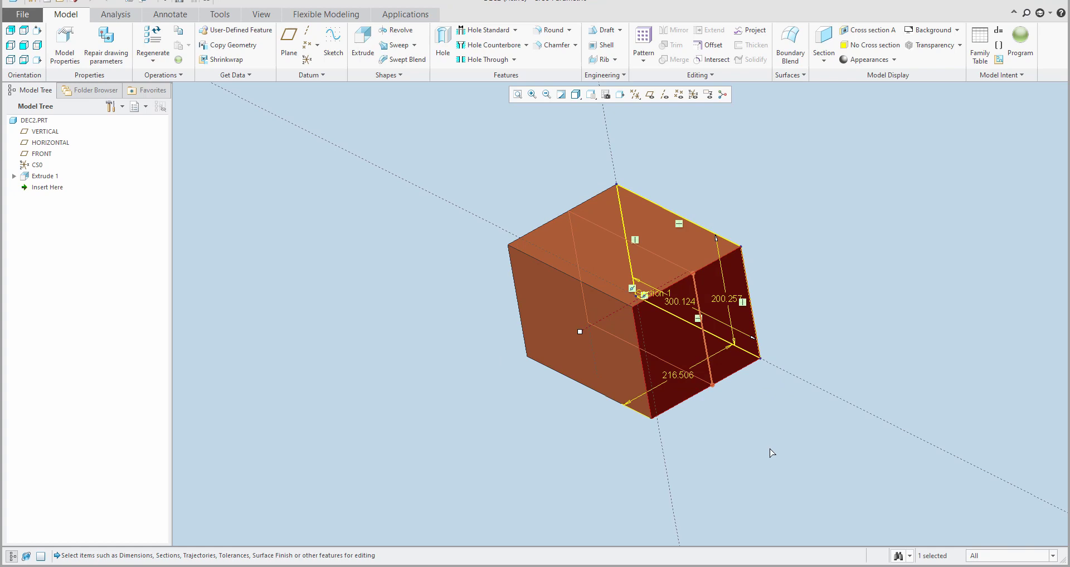
left_click(682, 378)
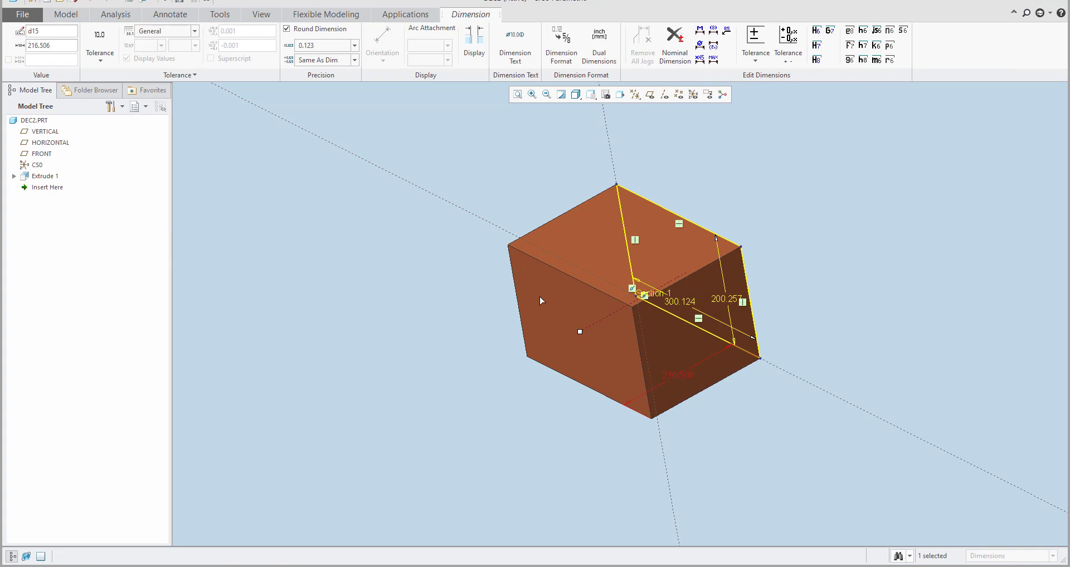
left_click(355, 46)
left_click(310, 68)
left_click(664, 352)
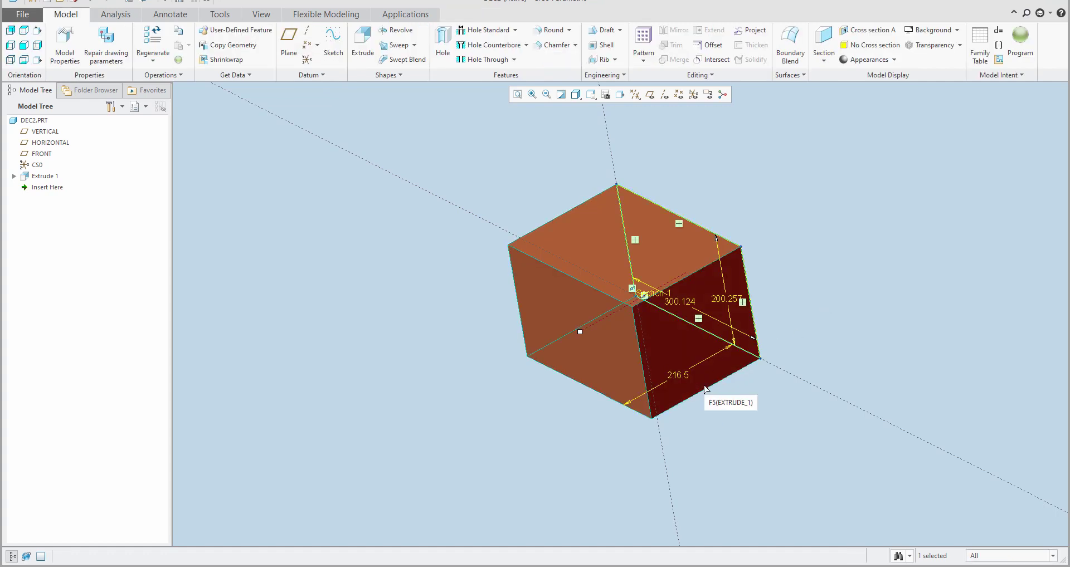
left_click(544, 430)
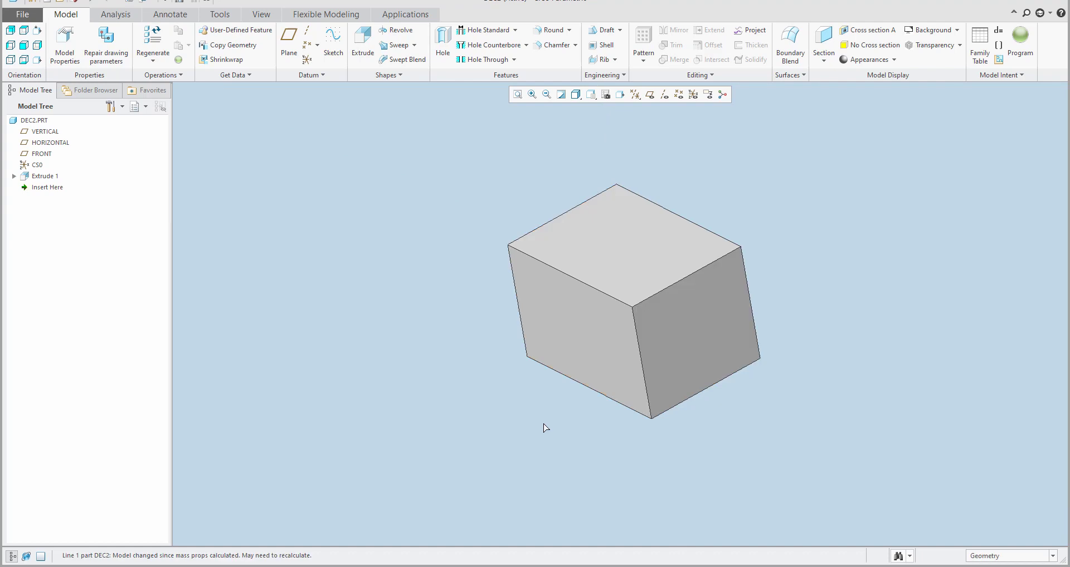
key("ctrl+d")
middle_click_drag(549, 401, 532, 418)
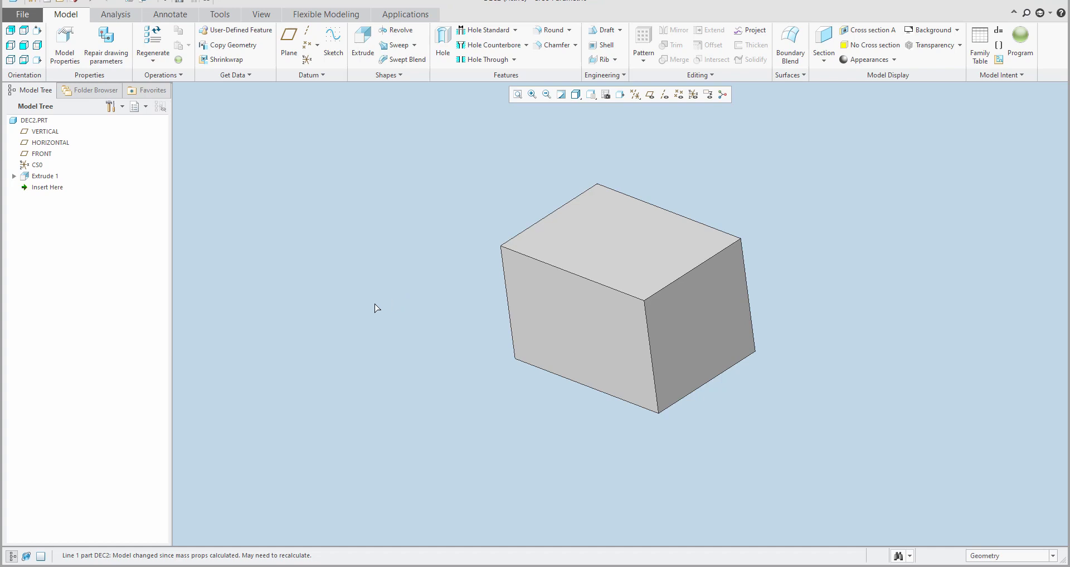
Create a new drawing named dec2 for dec2.prt, using an empty landscape sheet of size A3.
key("ctrl+n")
left_click(459, 273)
type("dec2")
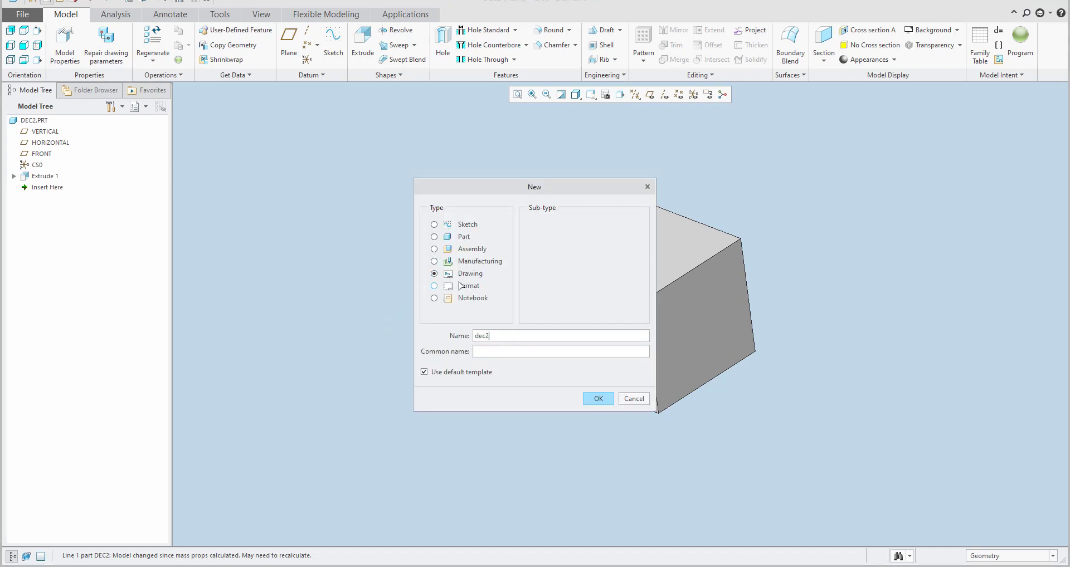
key("Return")
left_click(532, 334)
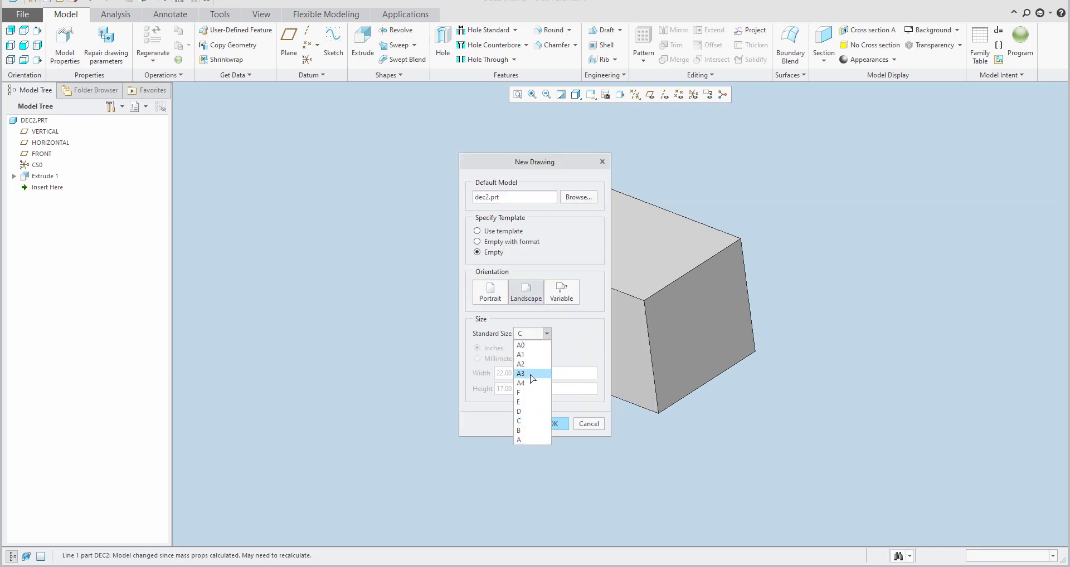
left_click(531, 373)
left_click(554, 424)
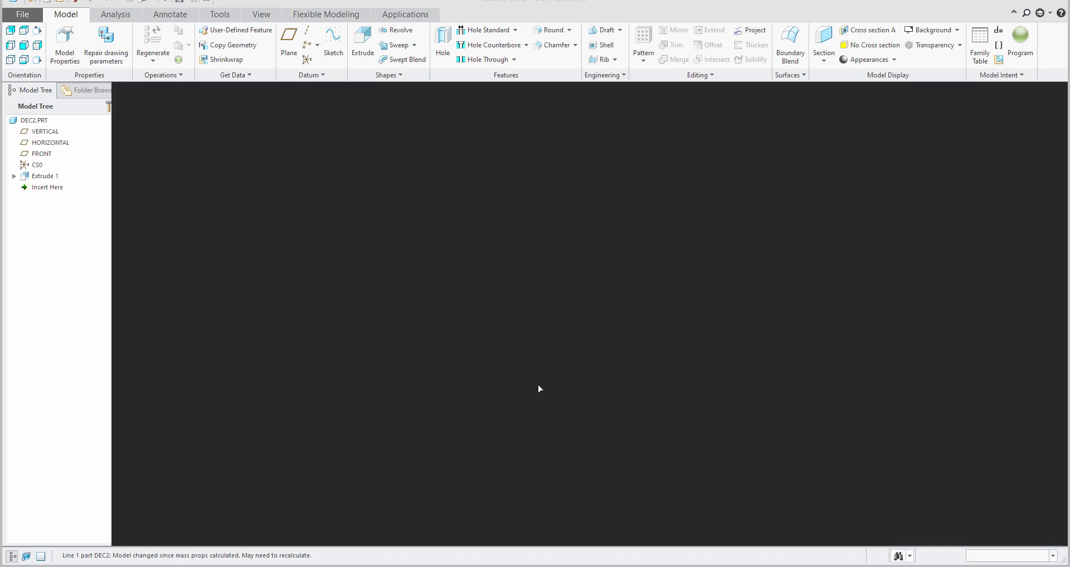
Place a general view of the part on the sheet in the FRONT orientation.
left_click(300, 54)
left_click(558, 356)
left_click(606, 291)
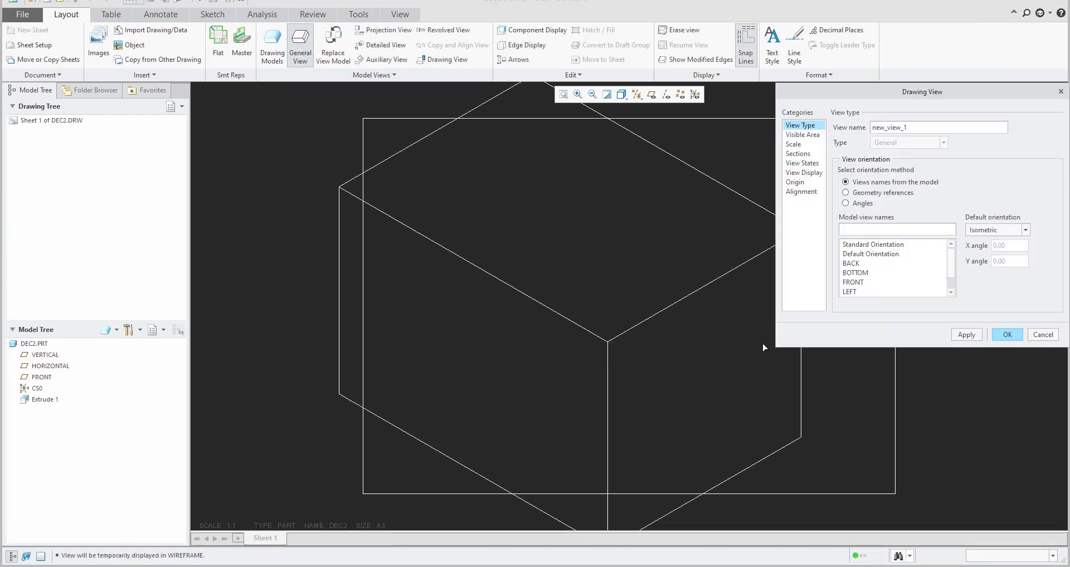
left_click(855, 283)
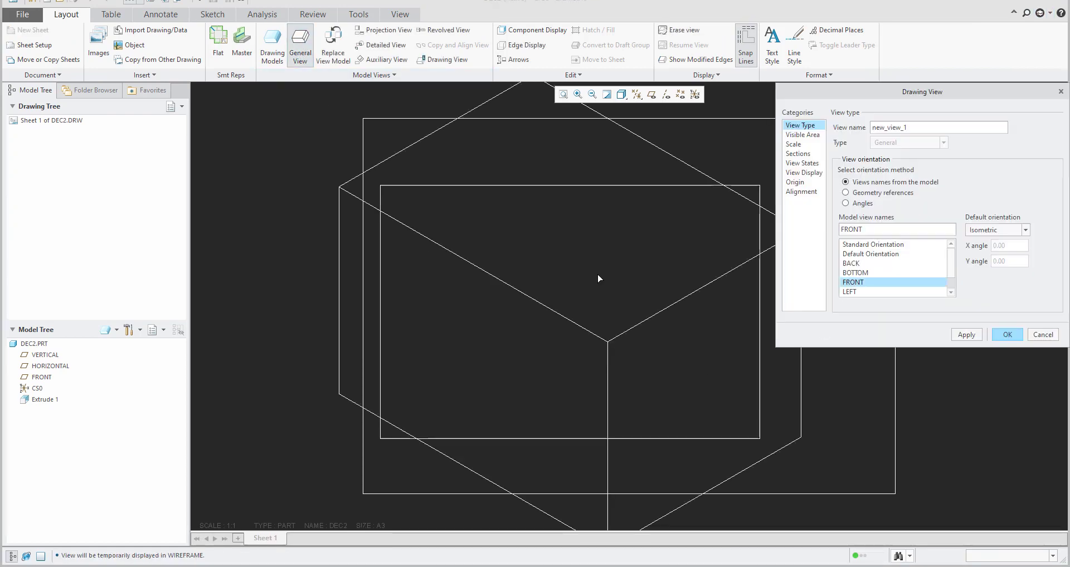
left_click(1000, 334)
scroll(468, 243, "up", 2)
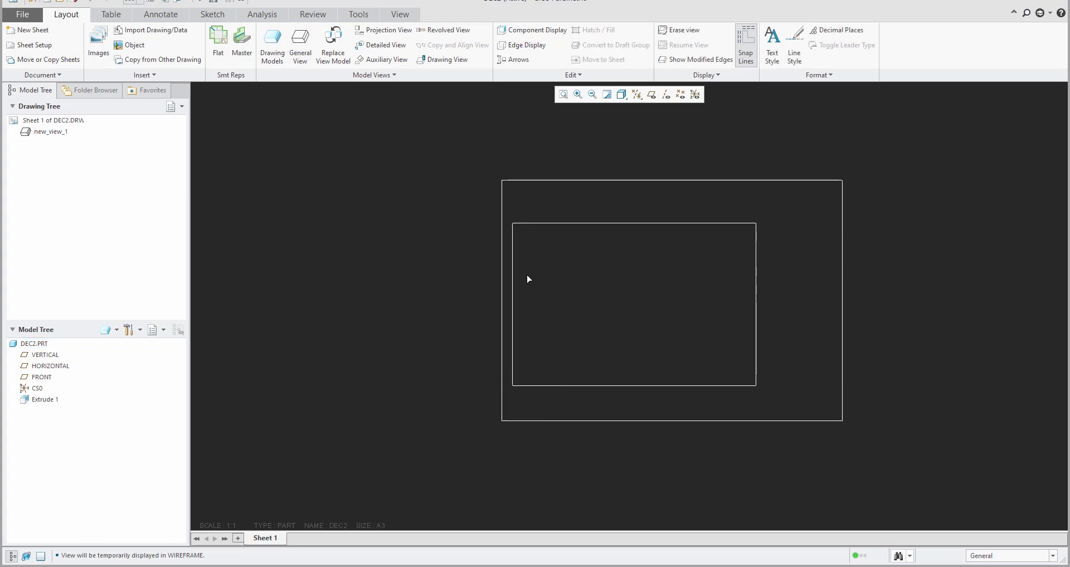
Set the drawing sheet's scale to .5.
double_click(230, 527)
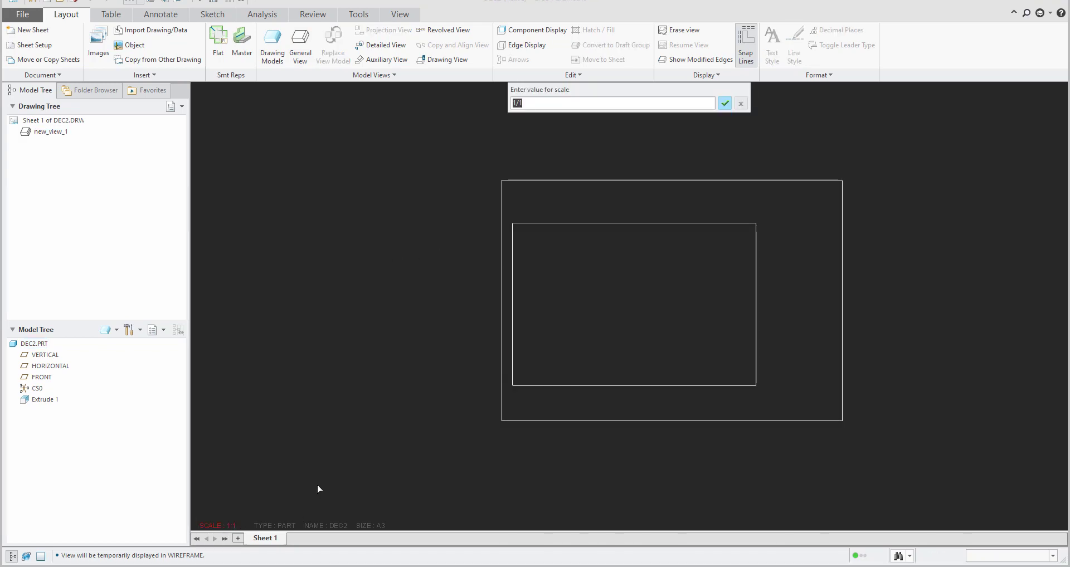
type(".5")
key("Return")
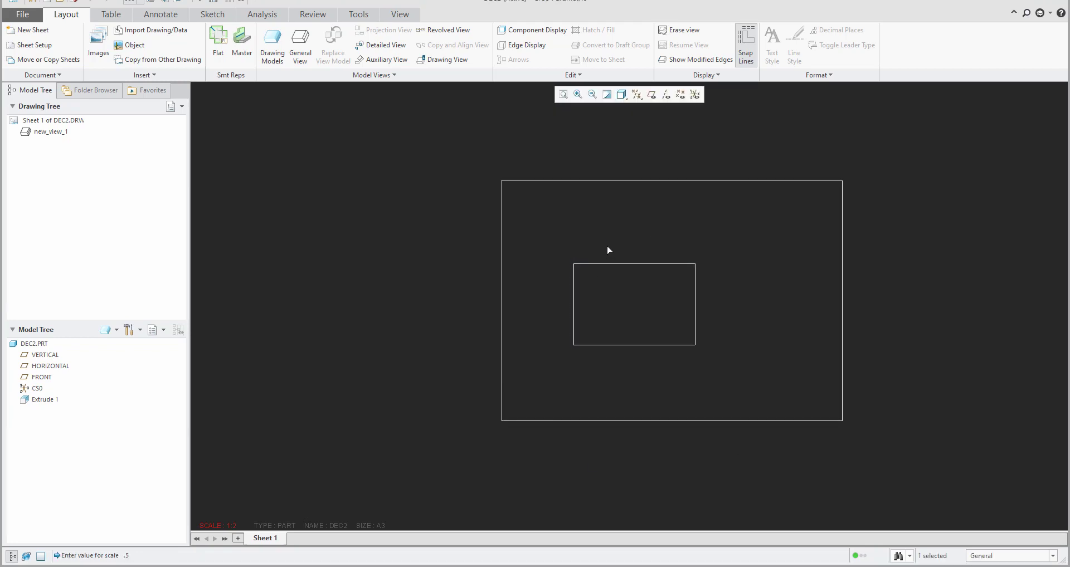
Show all model dimensions of the block in the front view.
left_click_drag(555, 250, 753, 377)
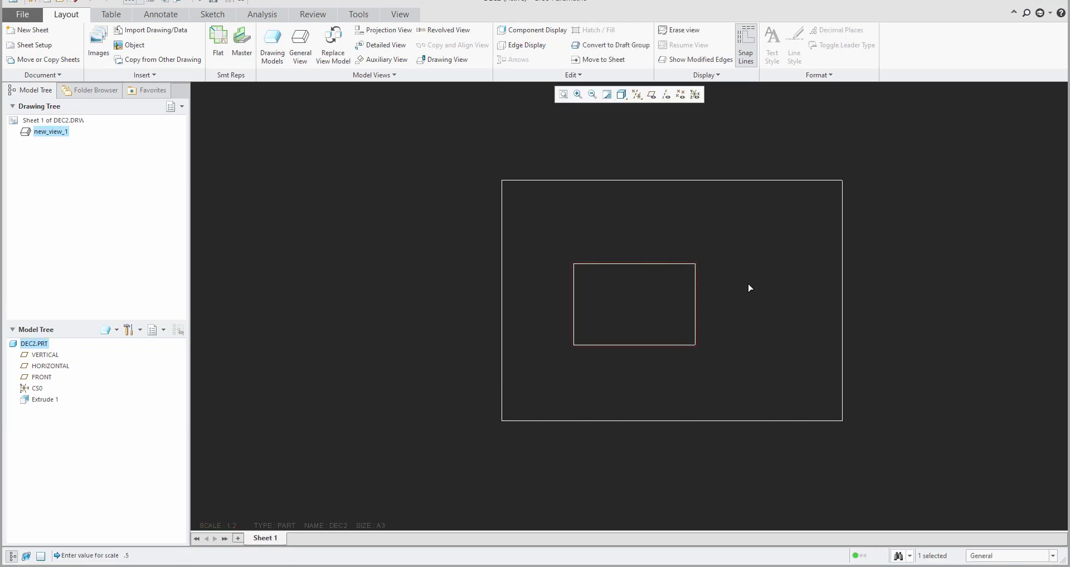
right_click(749, 287)
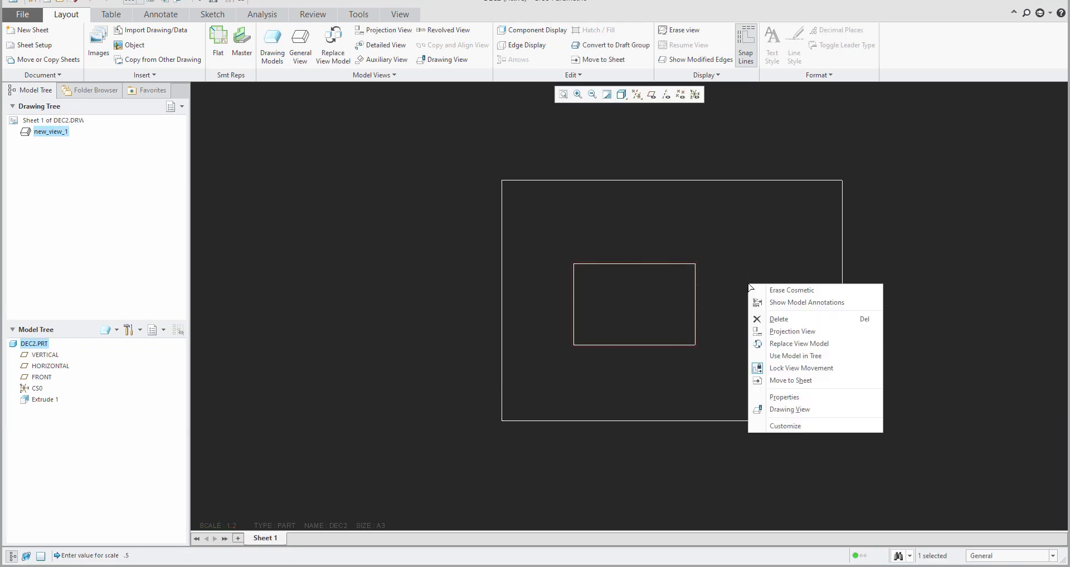
left_click(784, 303)
left_click(927, 251)
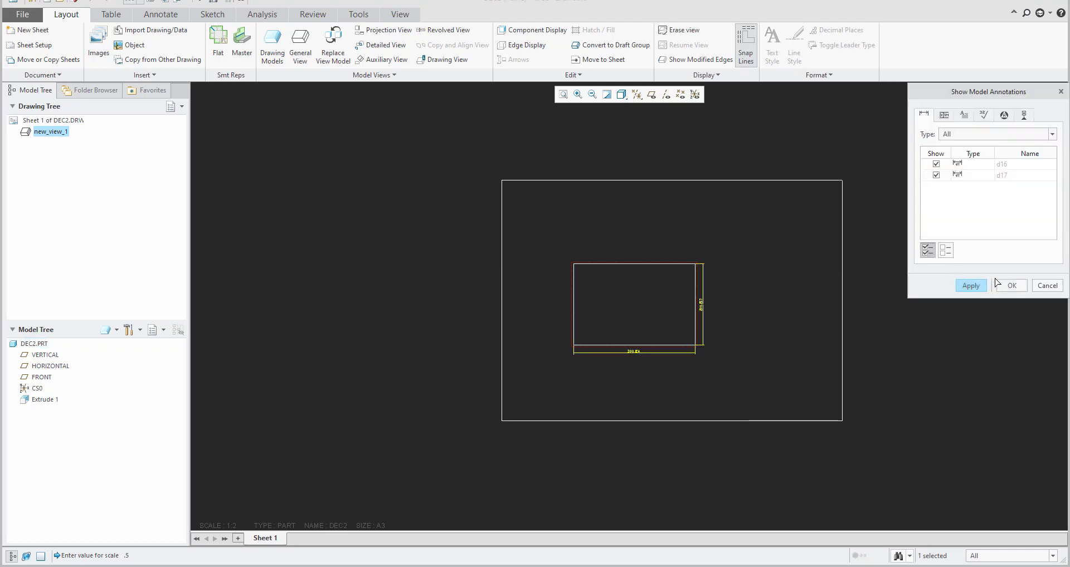
left_click(1011, 285)
scroll(709, 291, "up", 3)
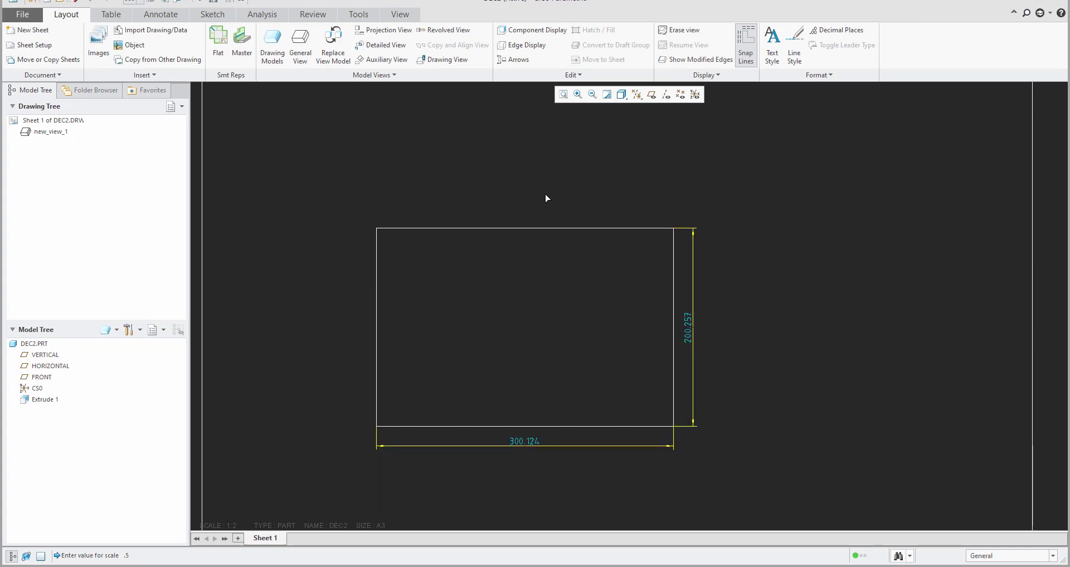
left_click(689, 335)
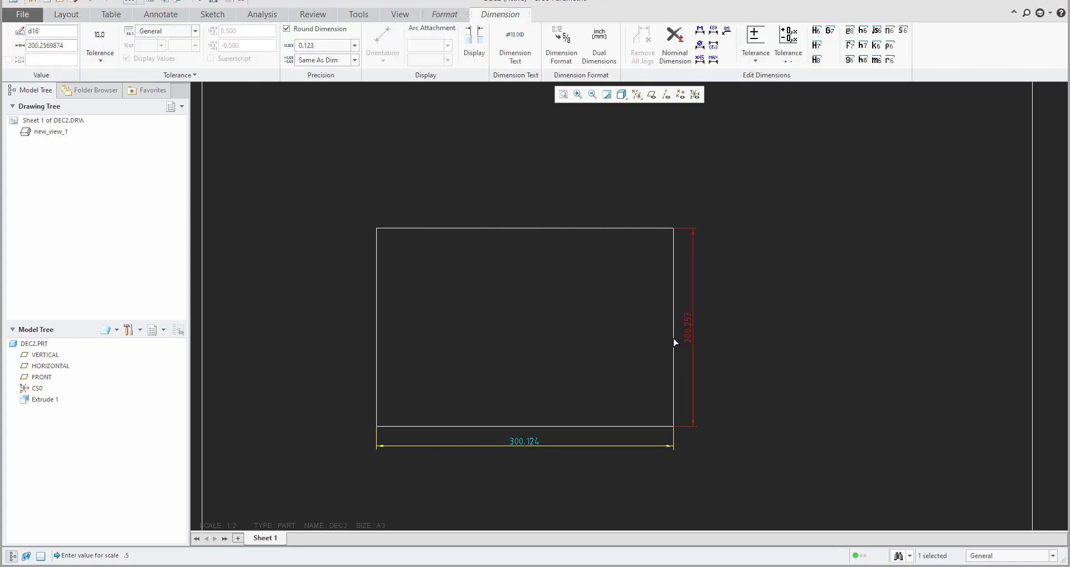
left_click(525, 442, "ctrl")
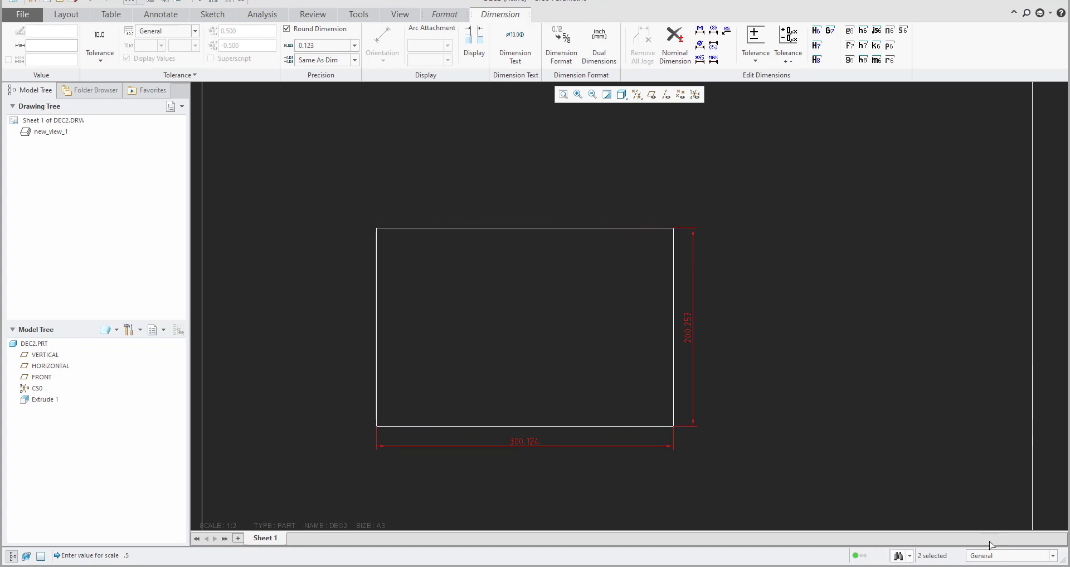
left_click(987, 560)
left_click(795, 403)
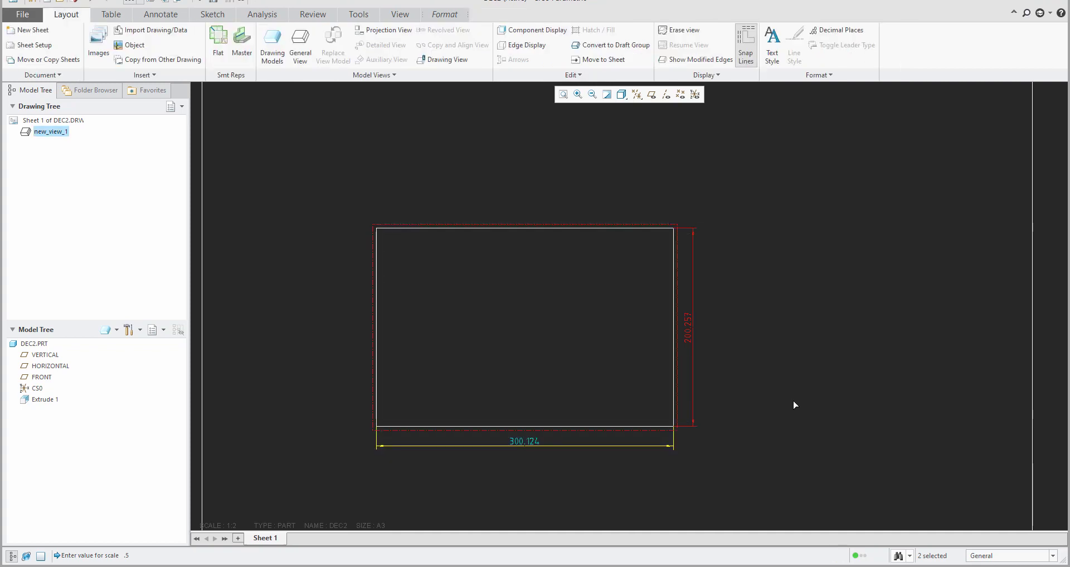
Change the width and height dimensions in the drawing together to one decimal place and finally to five decimal places.
left_click(691, 333)
left_click(529, 443, "ctrl")
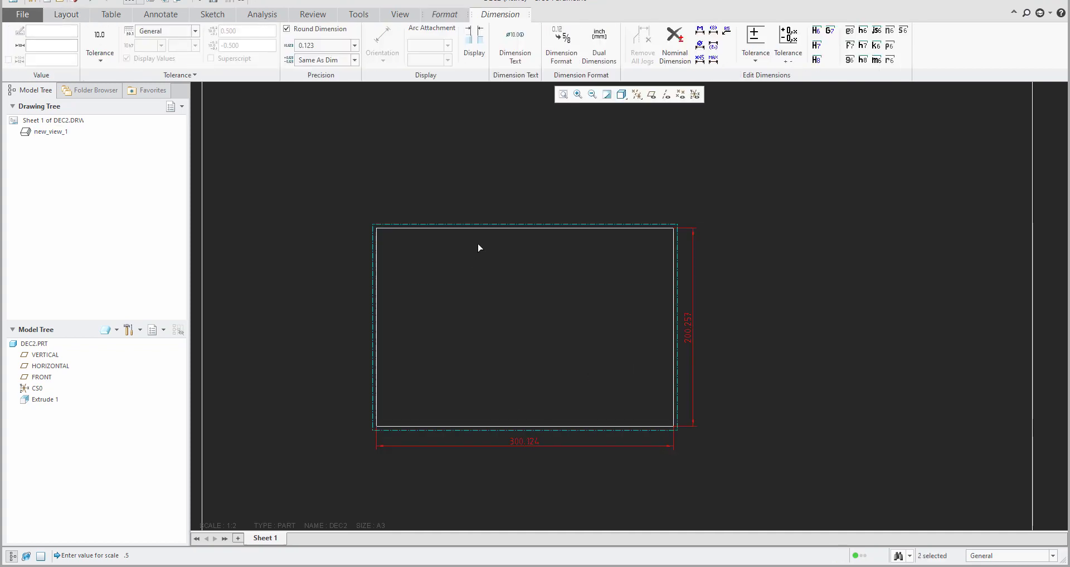
left_click(354, 45)
left_click(305, 67)
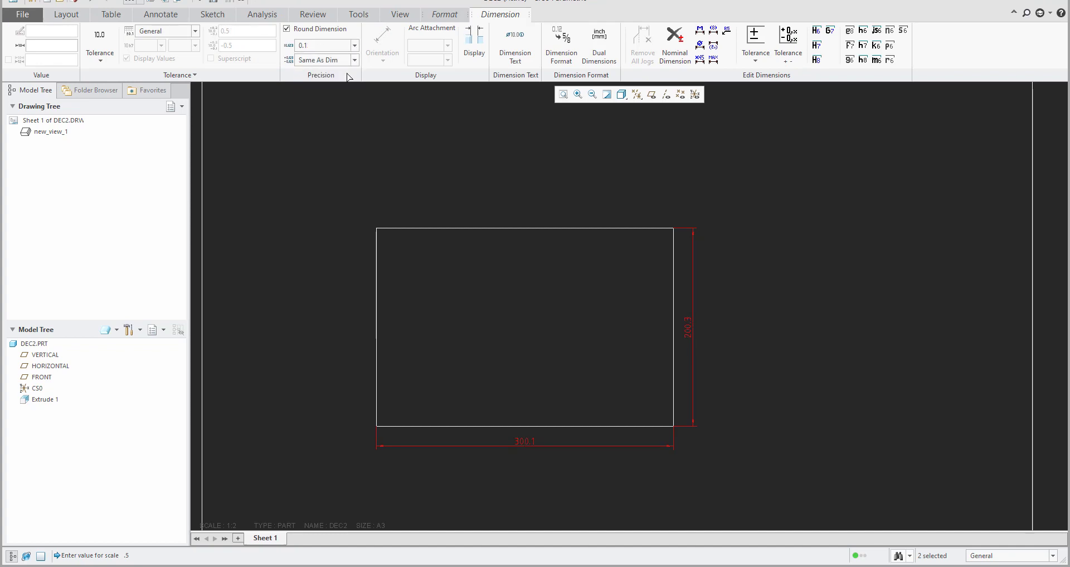
left_click(355, 46)
left_click(313, 107)
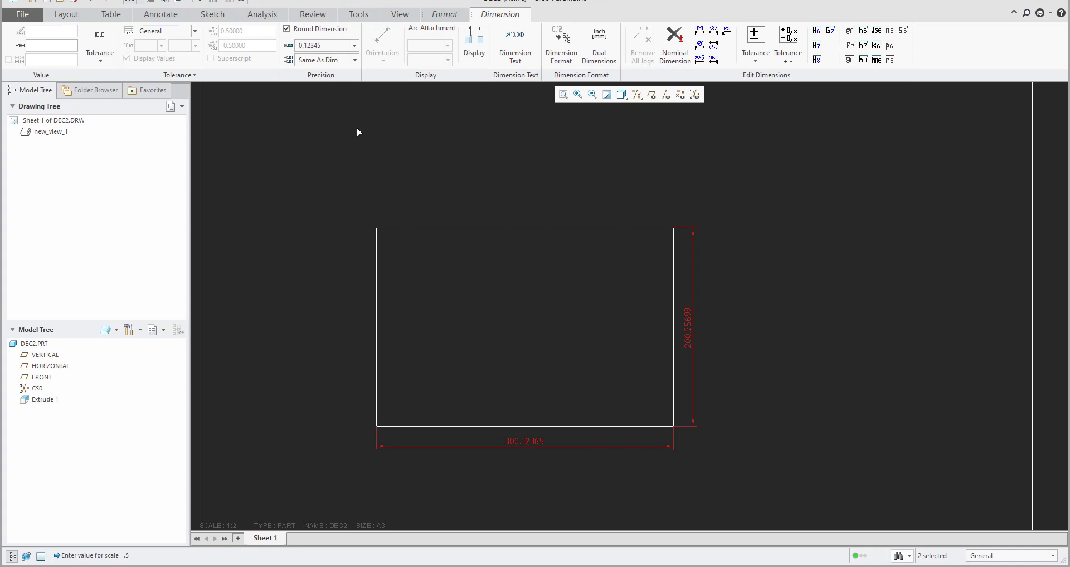
left_click(363, 147)
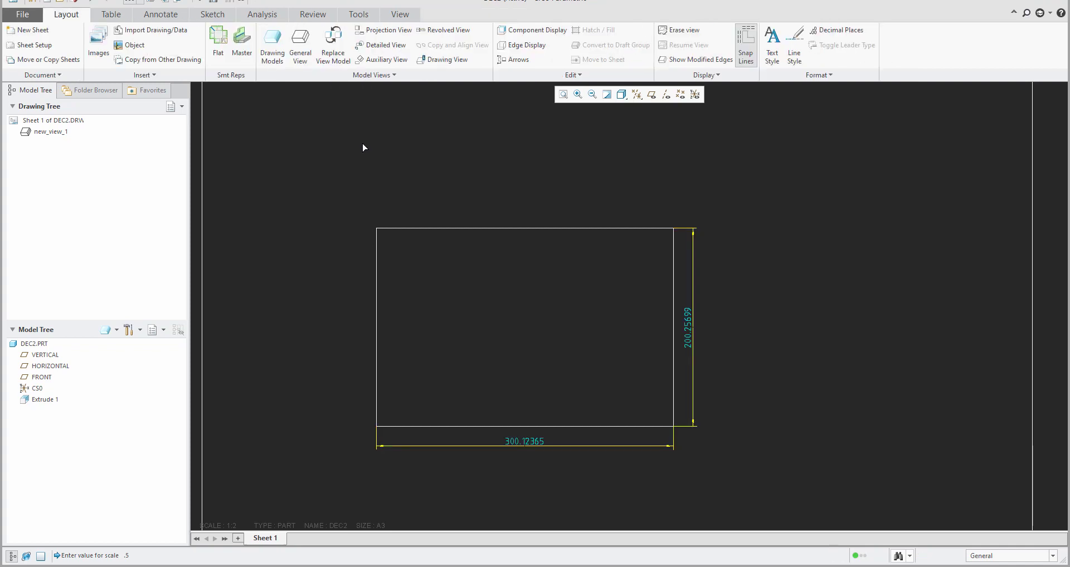
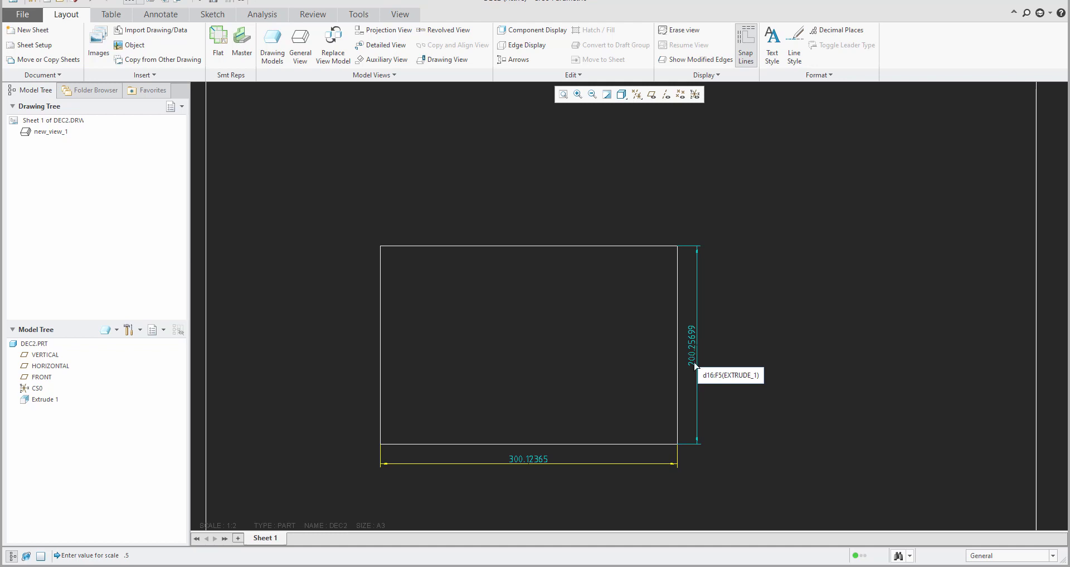
Inspect the name and value properties of the view's height dimension.
left_click(694, 349)
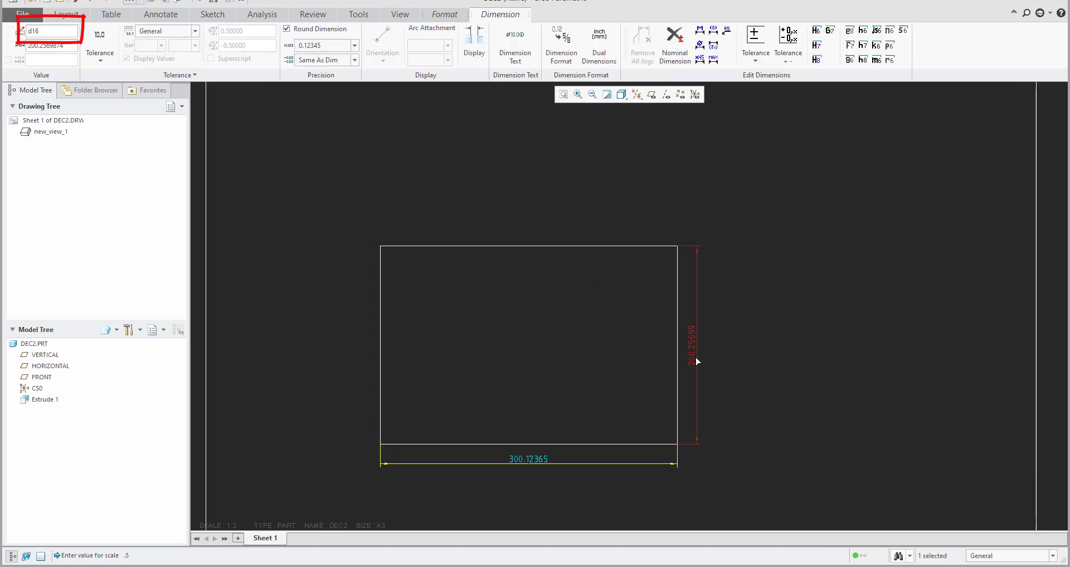
key("Escape")
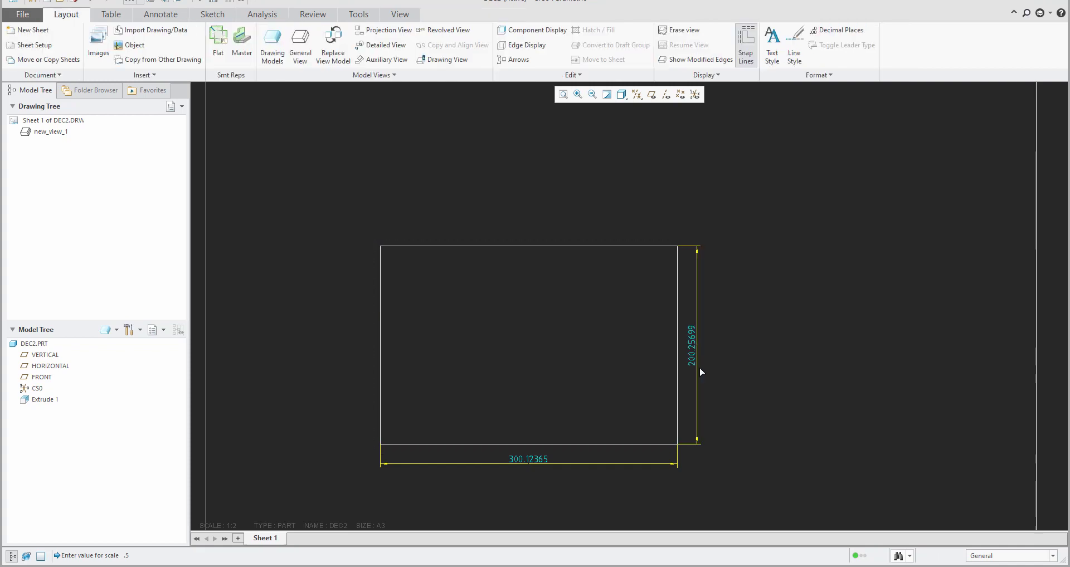
left_click(692, 363)
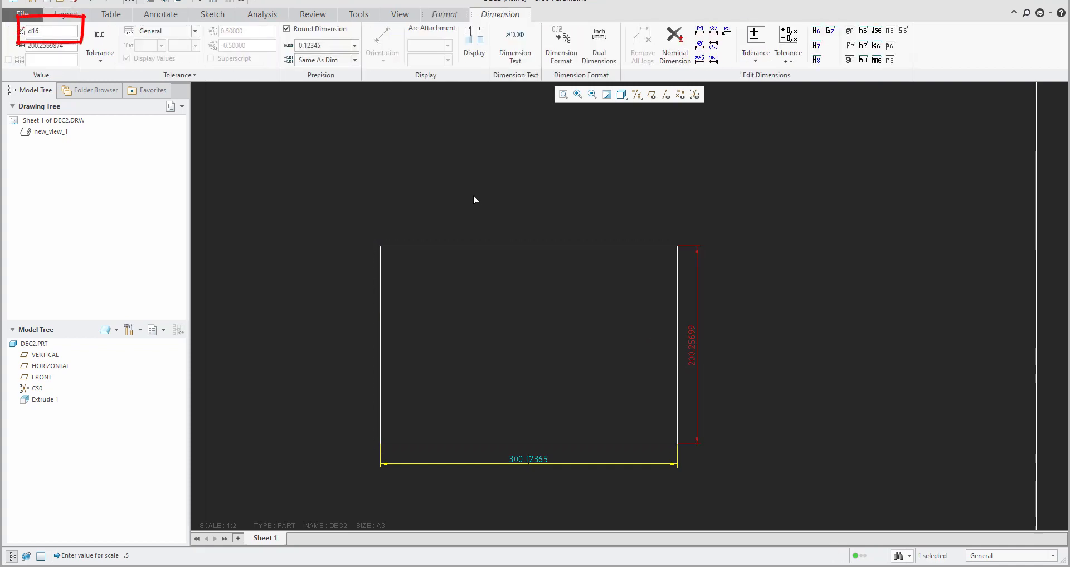
key("Escape")
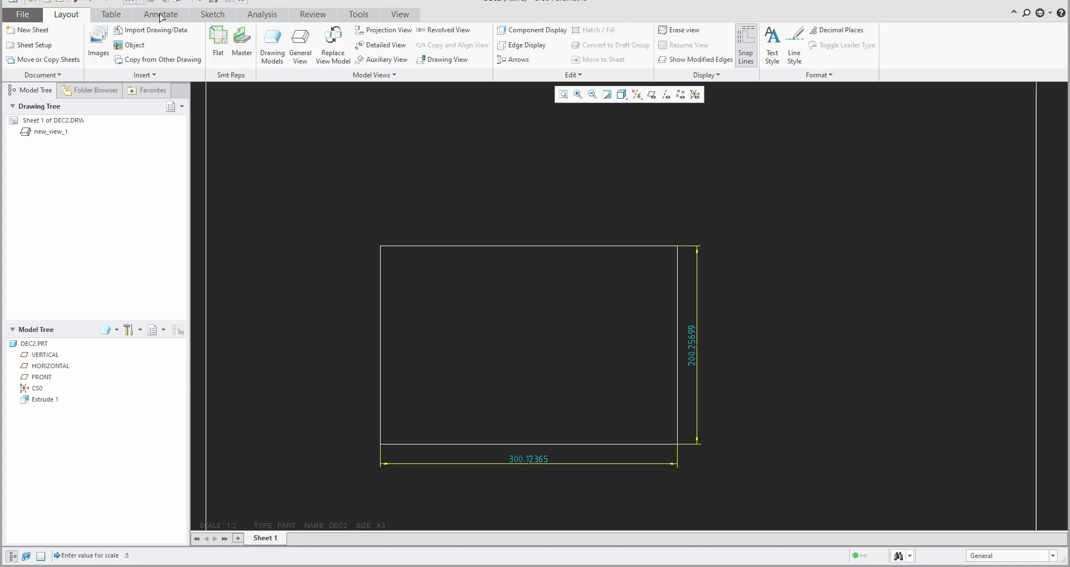
Add a note above the front view reading TEXT01 followed by the height dimension reference &d16.
left_click(160, 14)
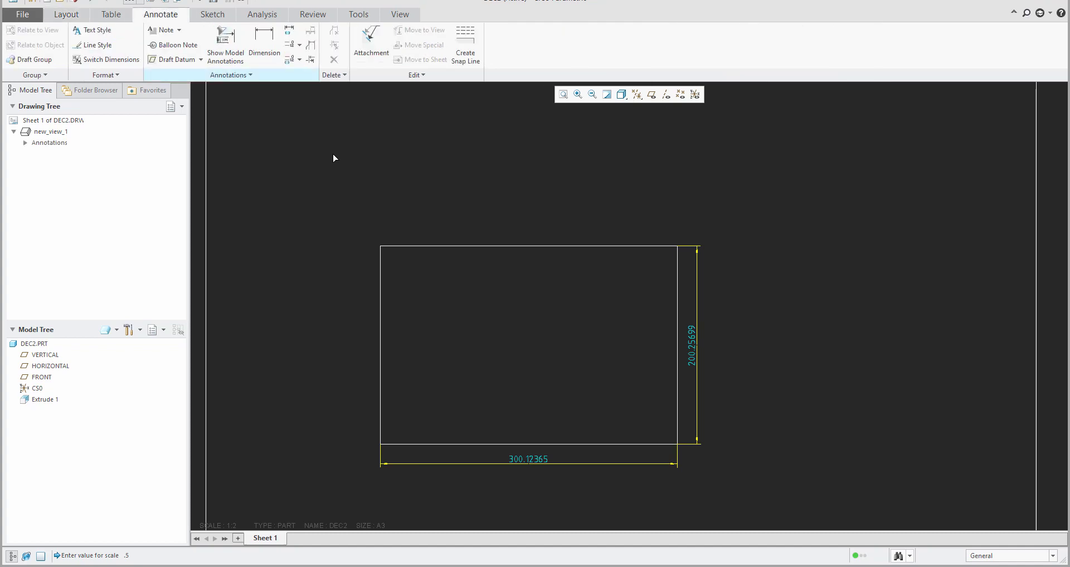
left_click(163, 30)
left_click(463, 174)
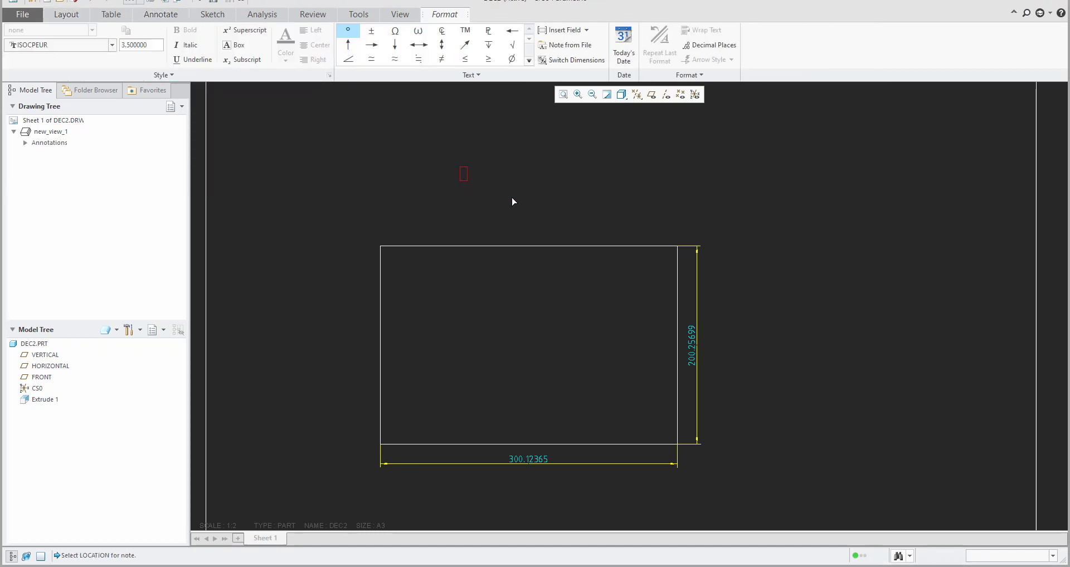
type("TEX")
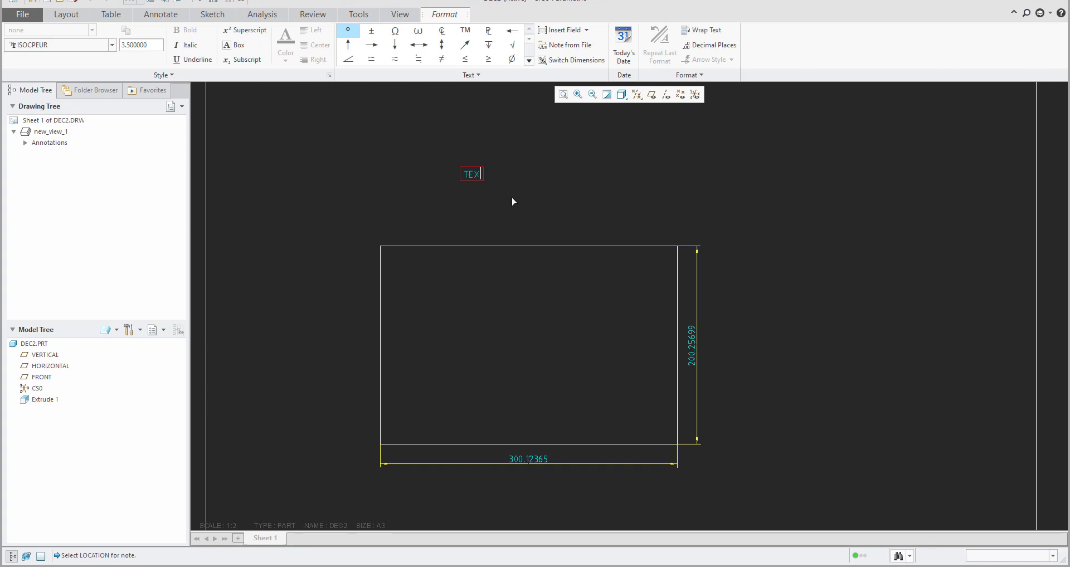
type("T01 &d16")
left_click(609, 218)
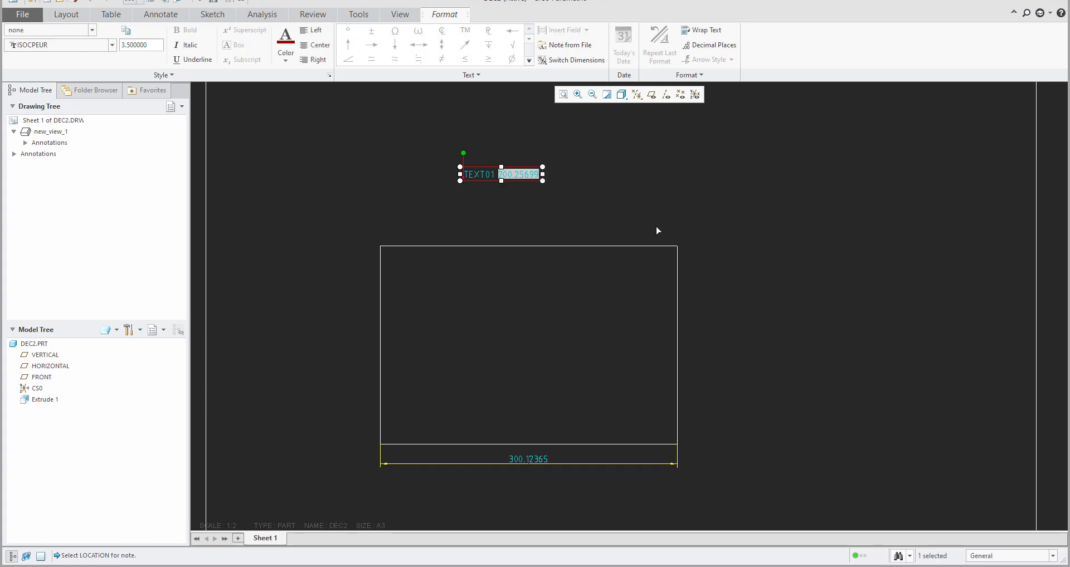
left_click(592, 155)
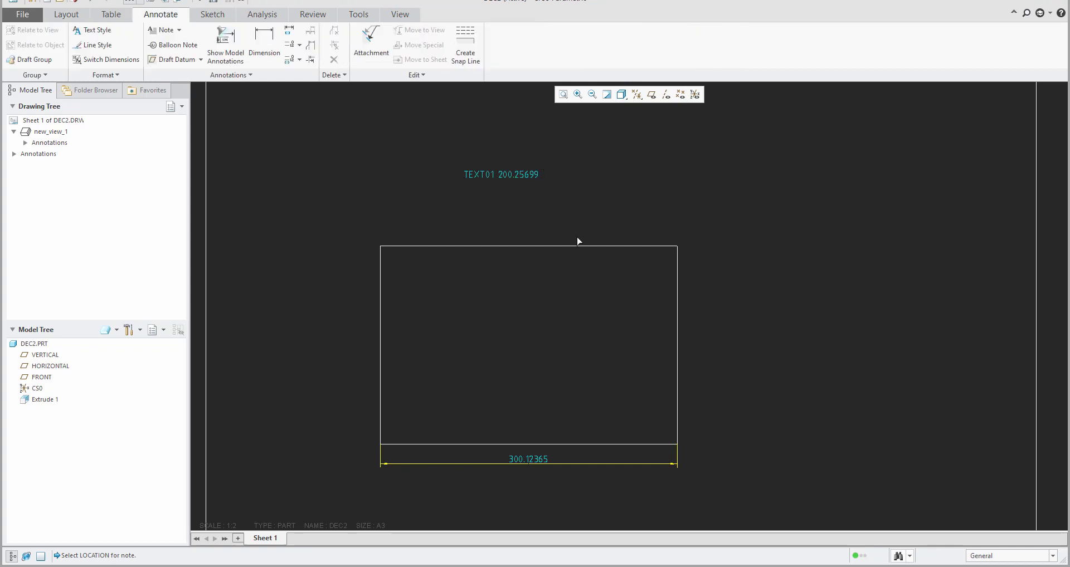
Delete the TEXT01 note from the drawing and undo the deletion.
scroll(483, 168, "up", 4)
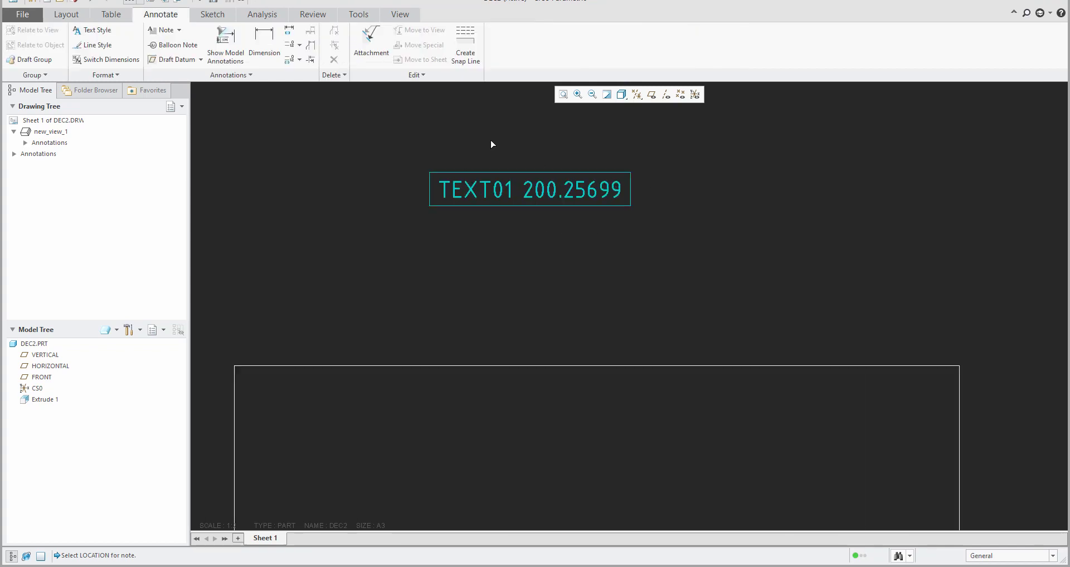
scroll(573, 227, "down", 3)
scroll(718, 325, "down", 4)
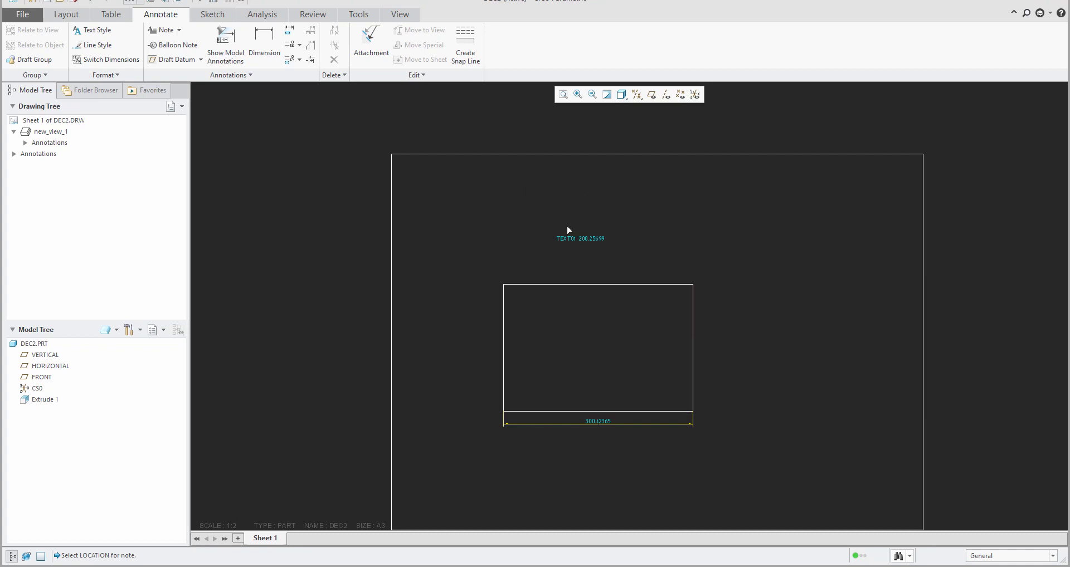
scroll(581, 242, "up", 4)
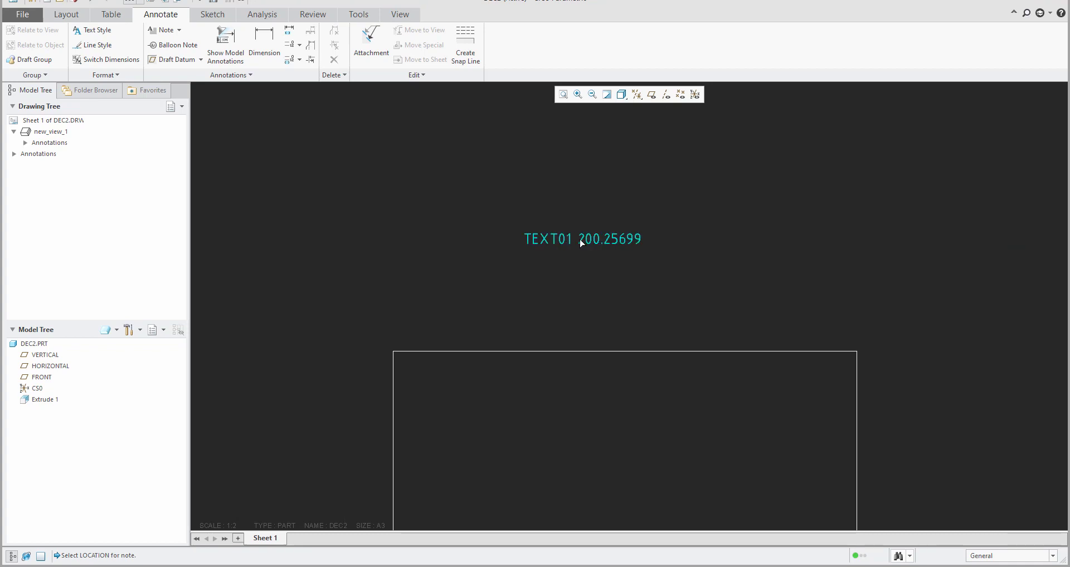
scroll(597, 277, "down", 2)
left_click(594, 254)
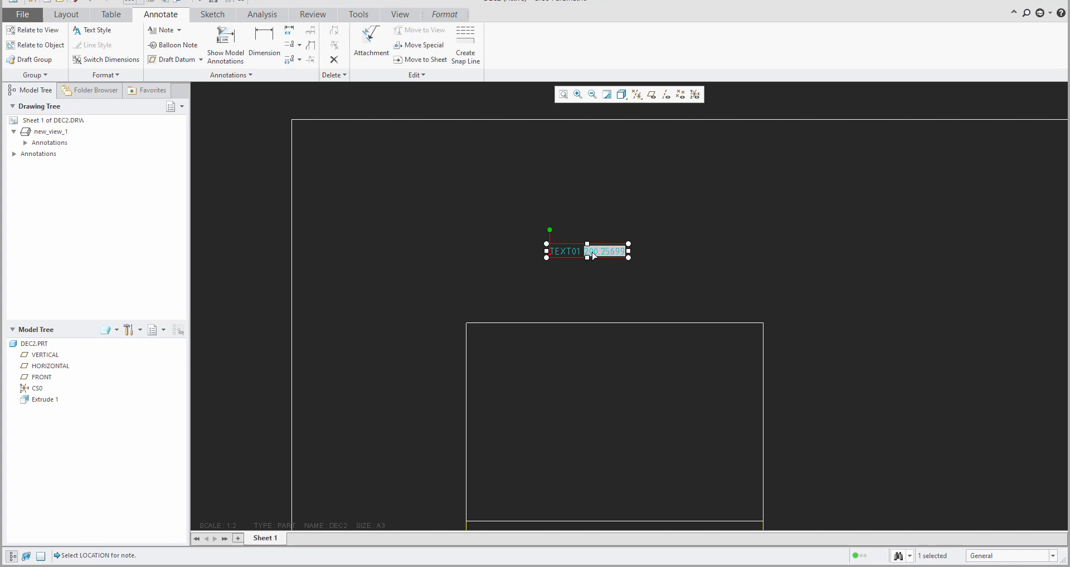
key("Delete")
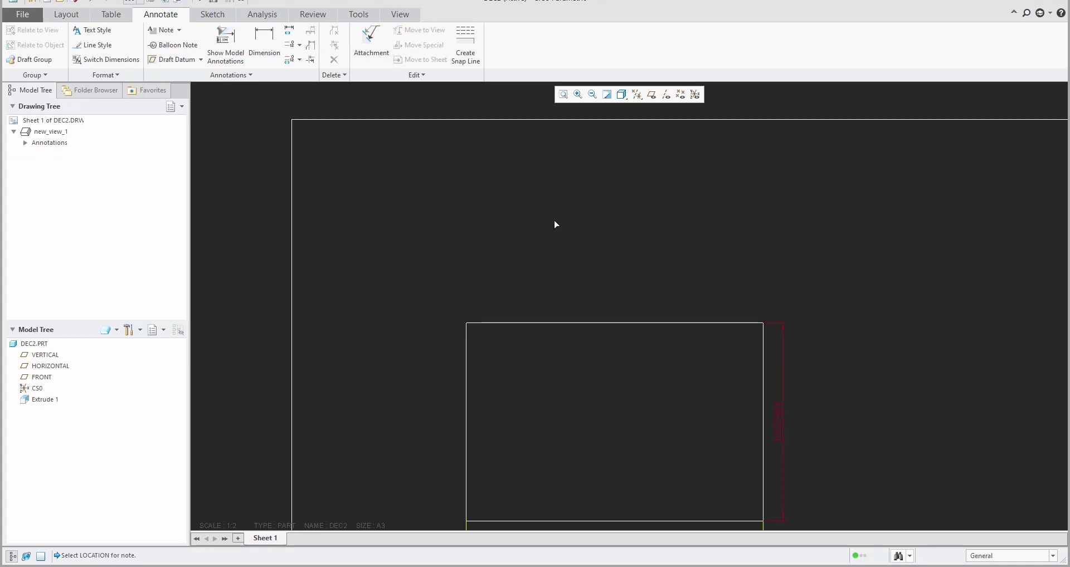
left_click(782, 446)
left_click(89, 2)
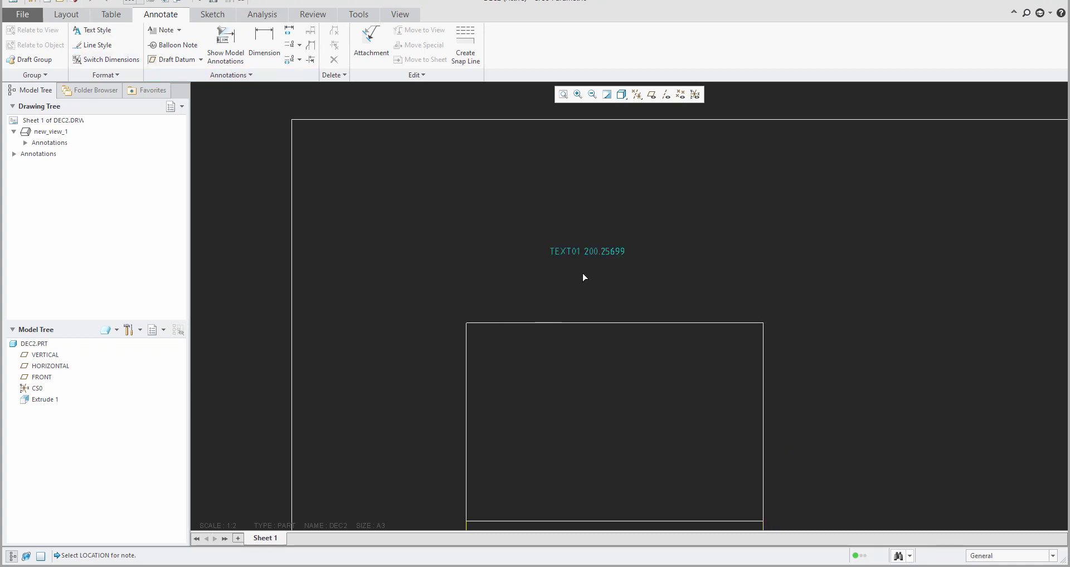
Inspect the rounding and precision properties of the front view's width dimension.
scroll(583, 277, "up", 2)
middle_click_drag(585, 285, 522, 264)
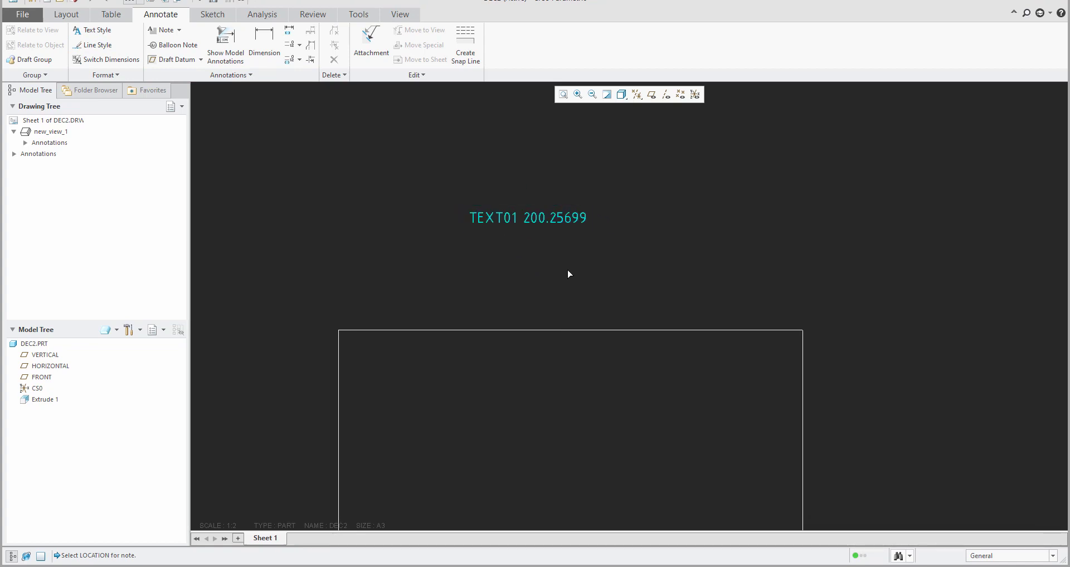
scroll(578, 258, "down", 2)
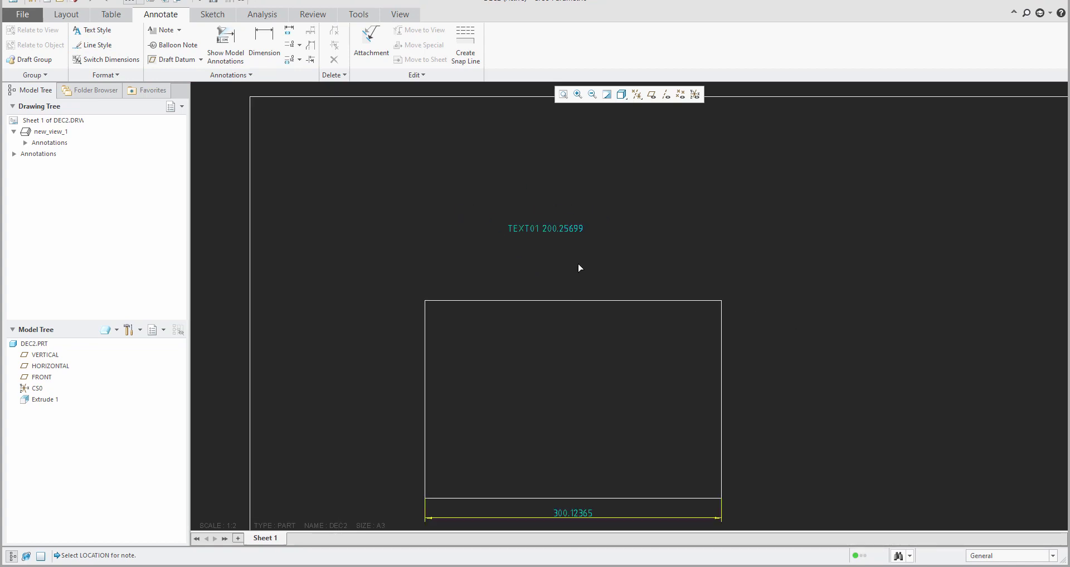
left_click(578, 514)
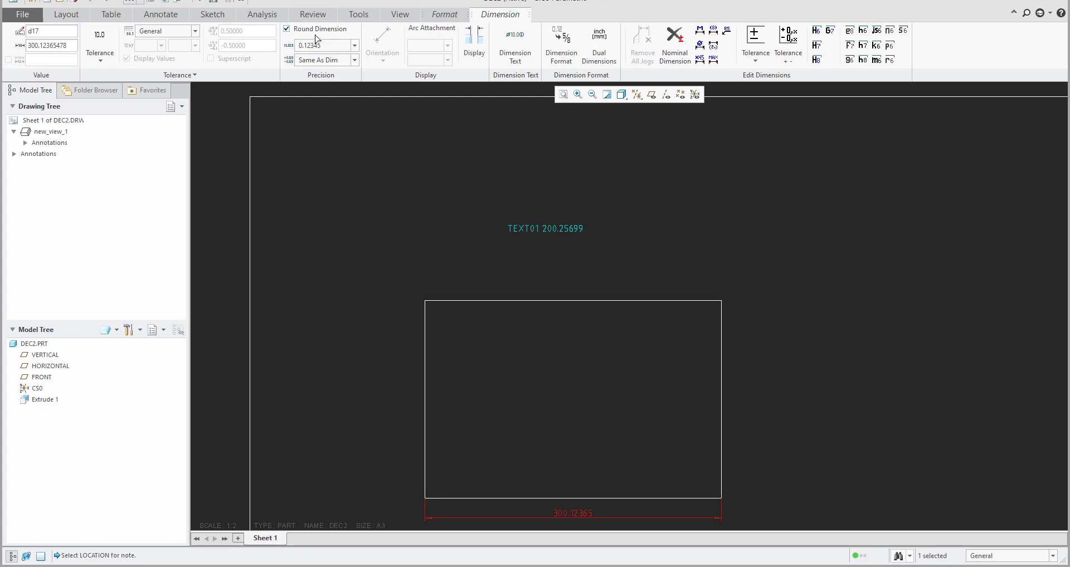
left_click(421, 250)
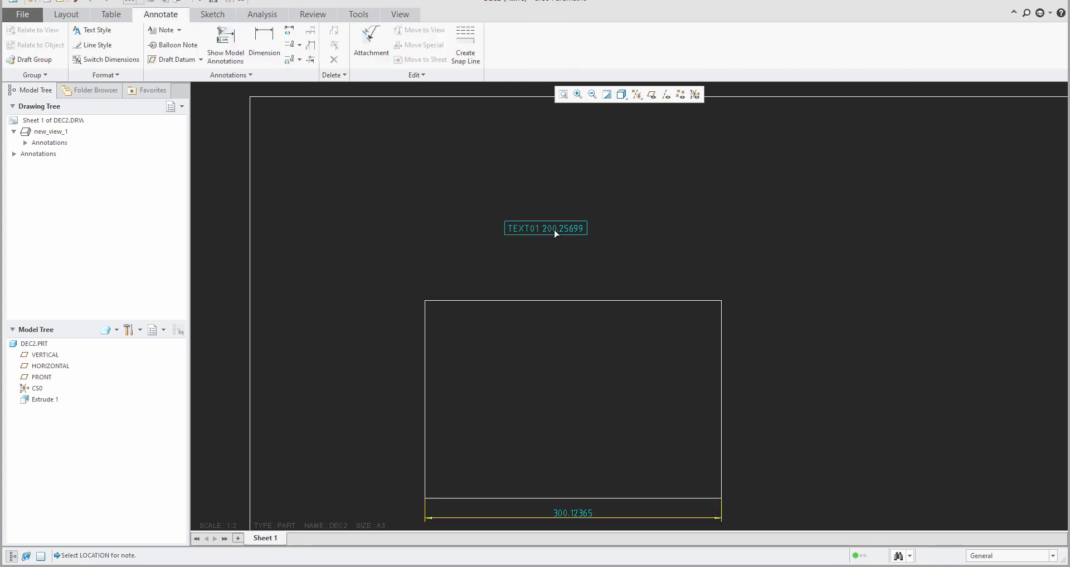
Set the dimension value inside the TEXT01 note to one decimal place.
left_click(555, 233)
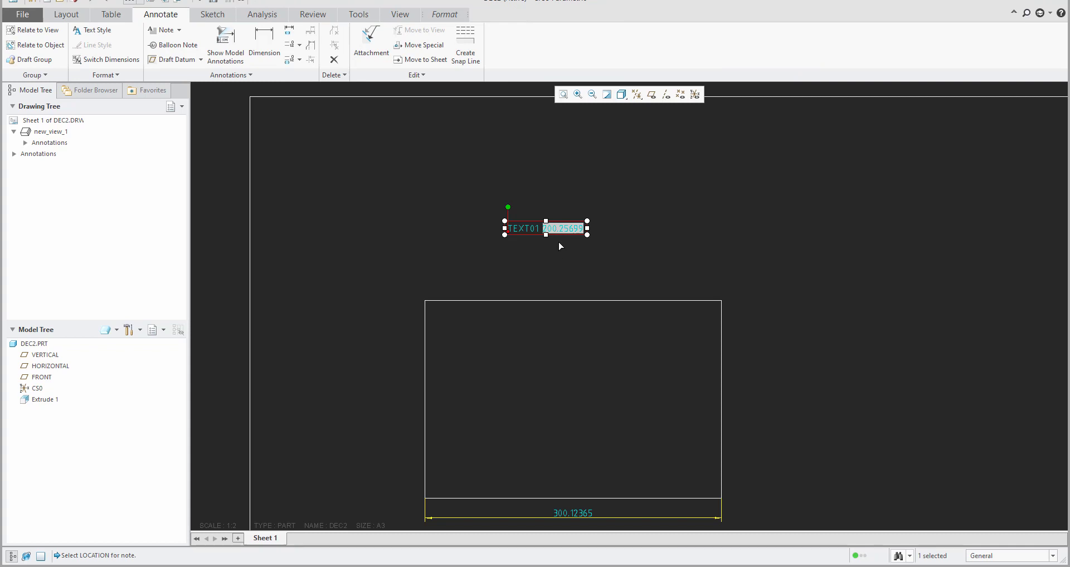
scroll(560, 245, "down", 2)
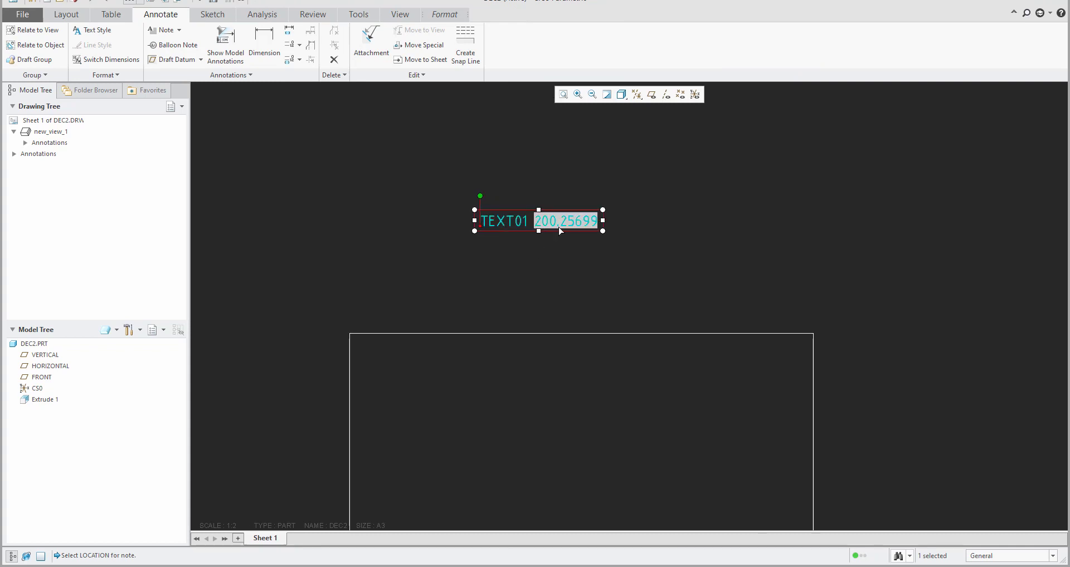
left_click(445, 14)
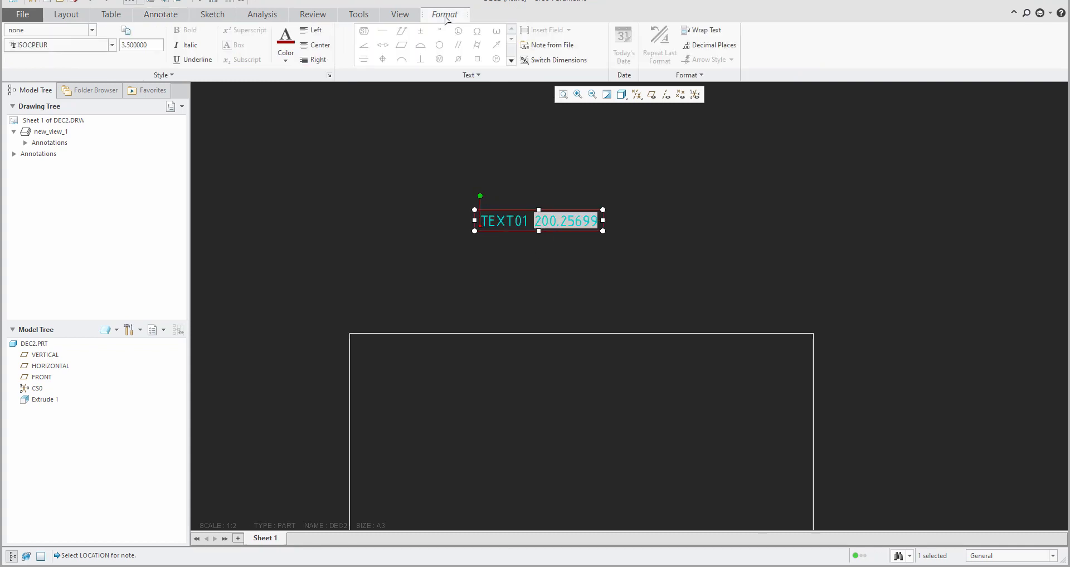
left_click(712, 50)
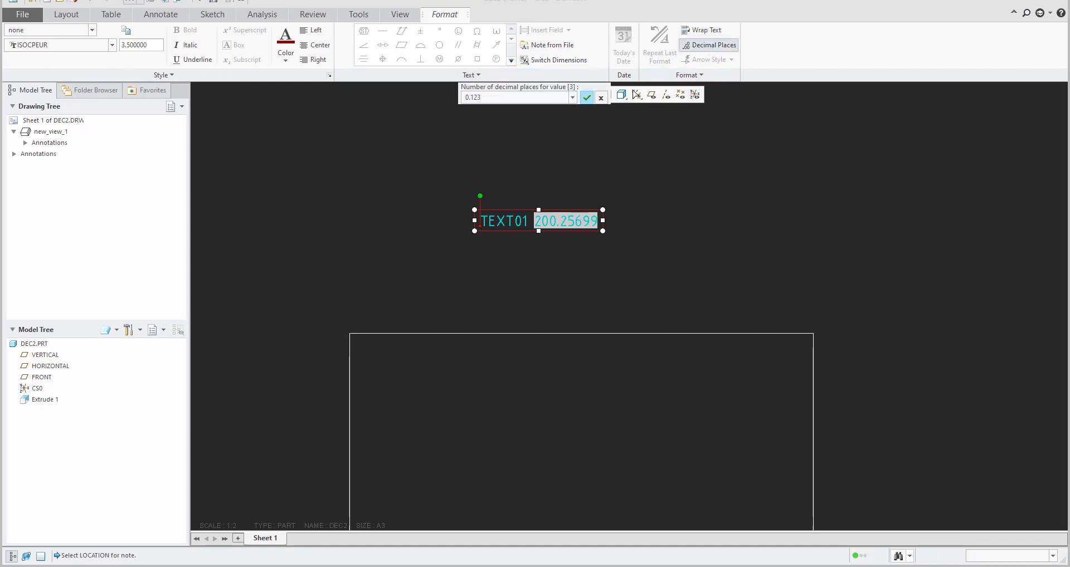
left_click(572, 97)
left_click(473, 118)
left_click(586, 98)
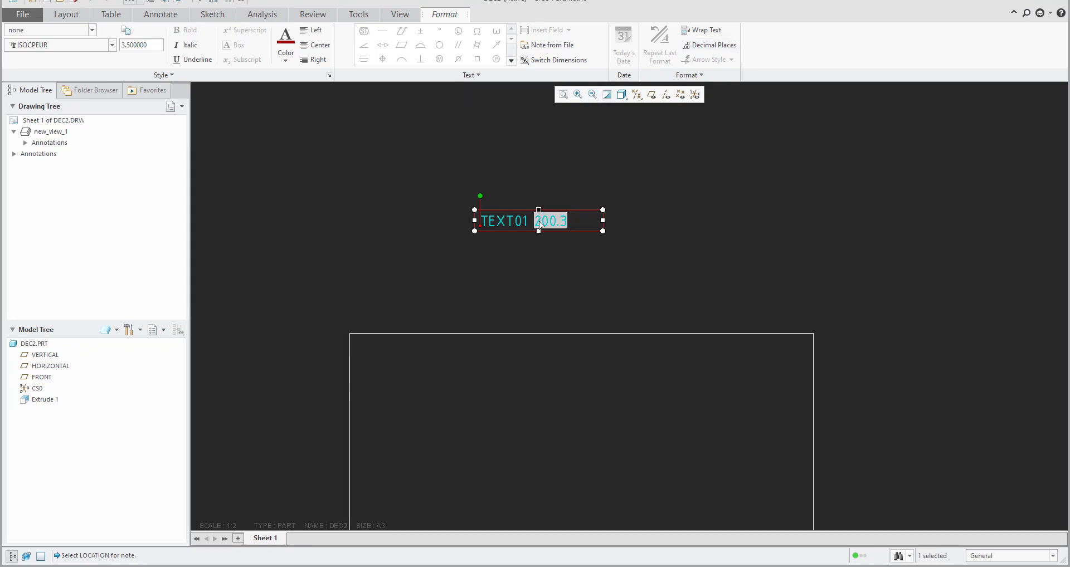
left_click(519, 164)
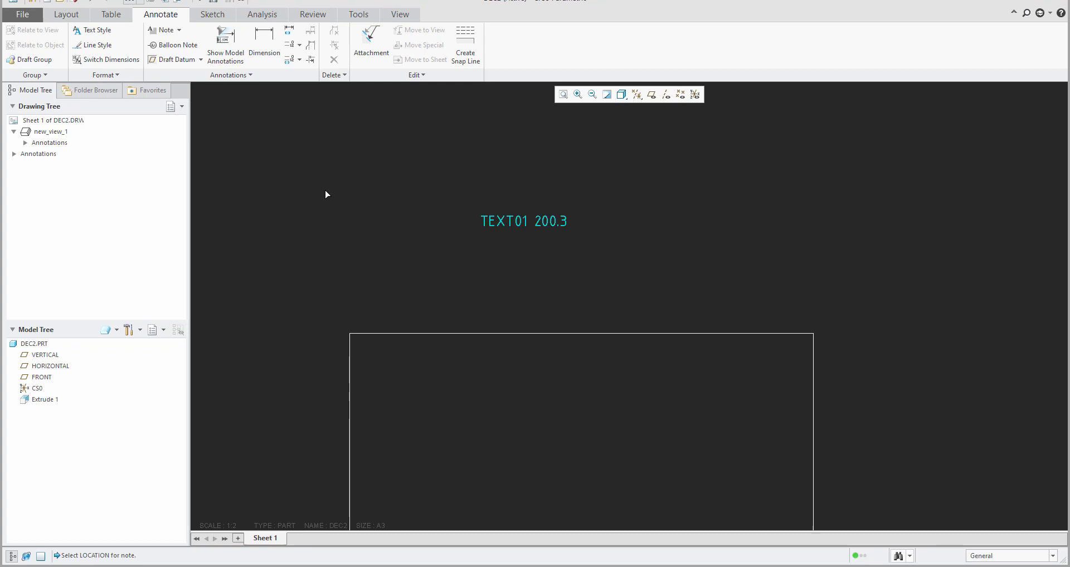
Add a real number parameter QQ01 with the value 15.3369878 to the drawing.
left_click(360, 14)
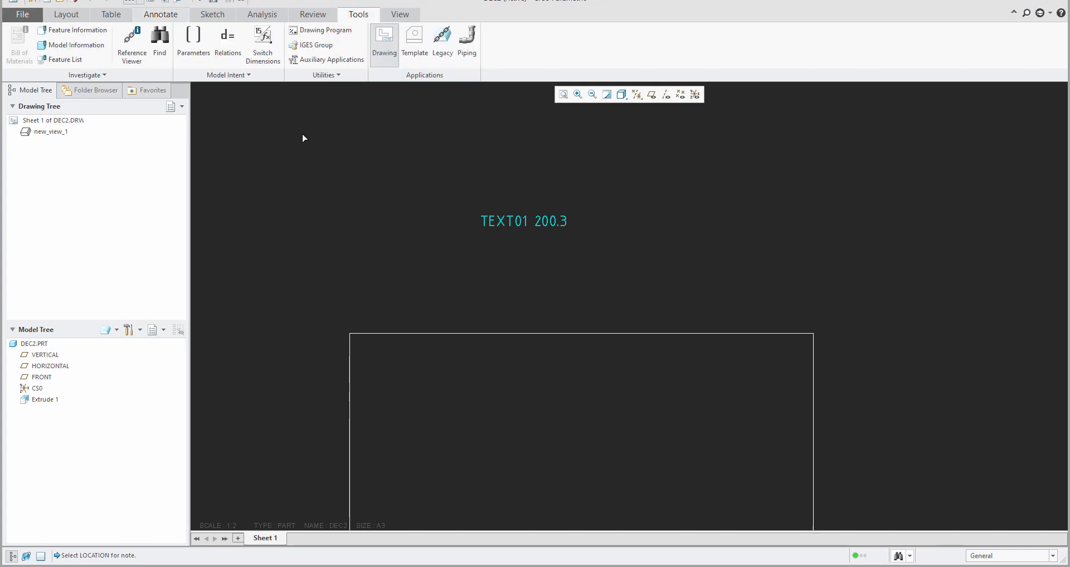
left_click(196, 34)
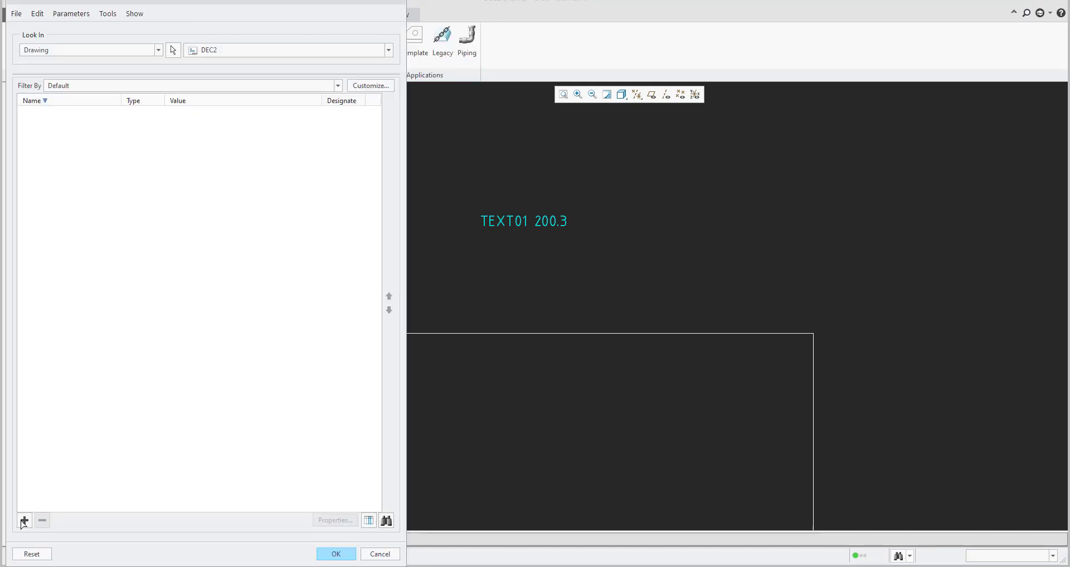
left_click(24, 520)
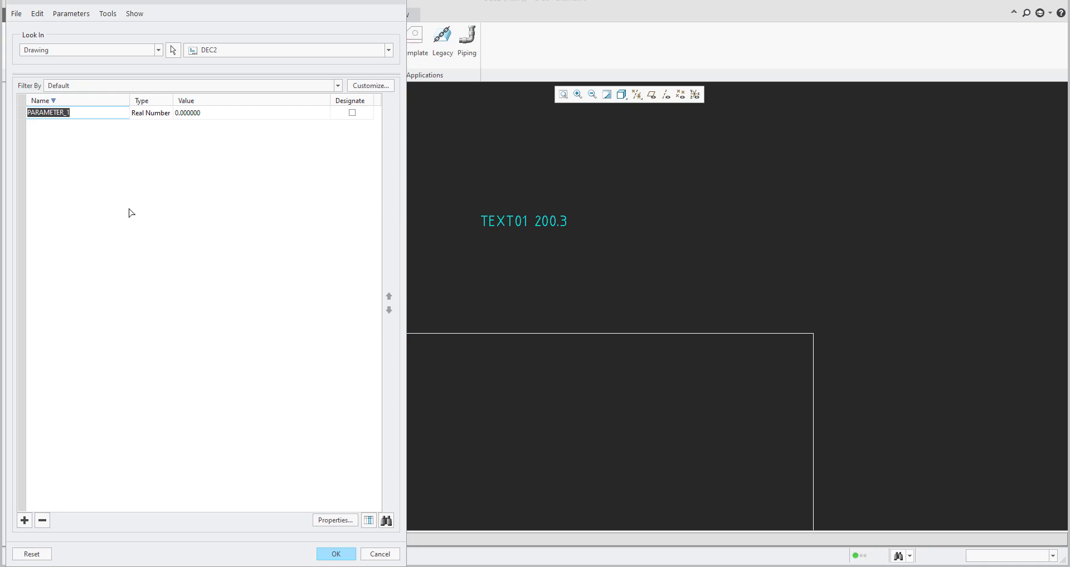
type("qq01")
left_click(205, 114)
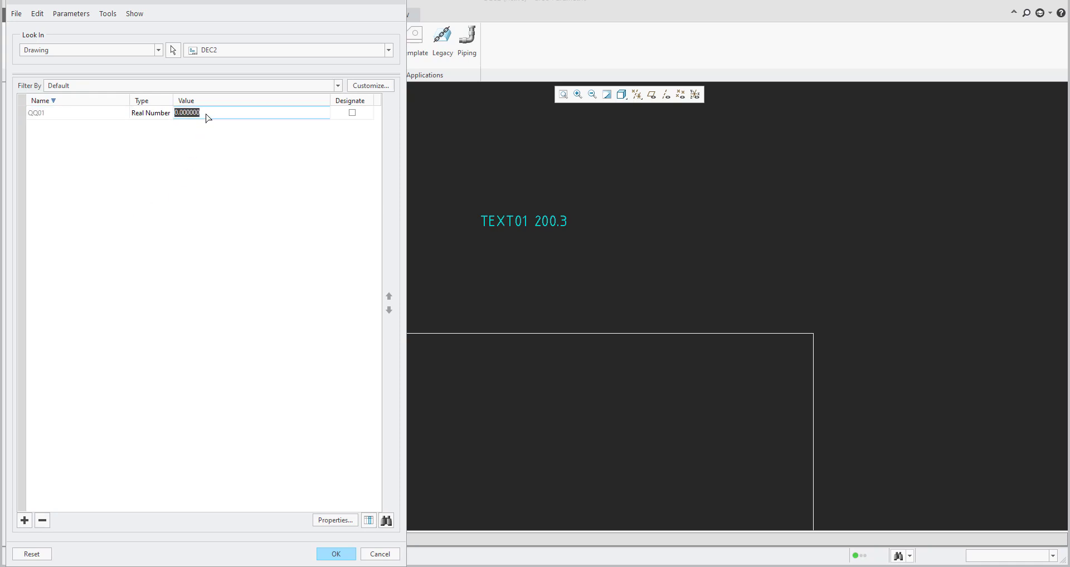
type("1245878.3369878")
left_click_drag(198, 115, 139, 117)
type("15")
left_click(336, 554)
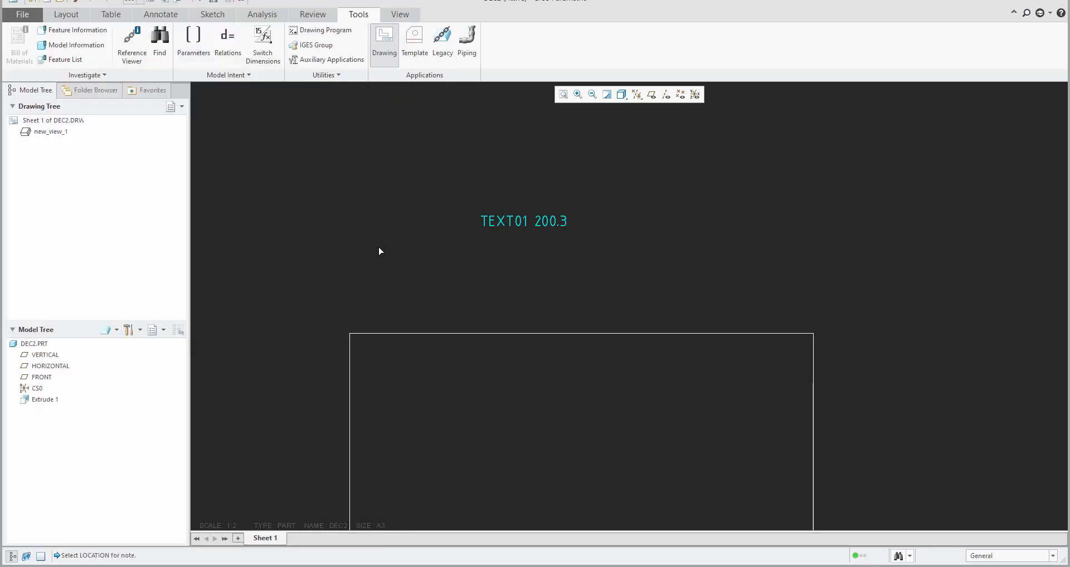
Place a second note below the TEXT01 note reading TEXT02 followed by the parameter reference &QQ01.
left_click(160, 14)
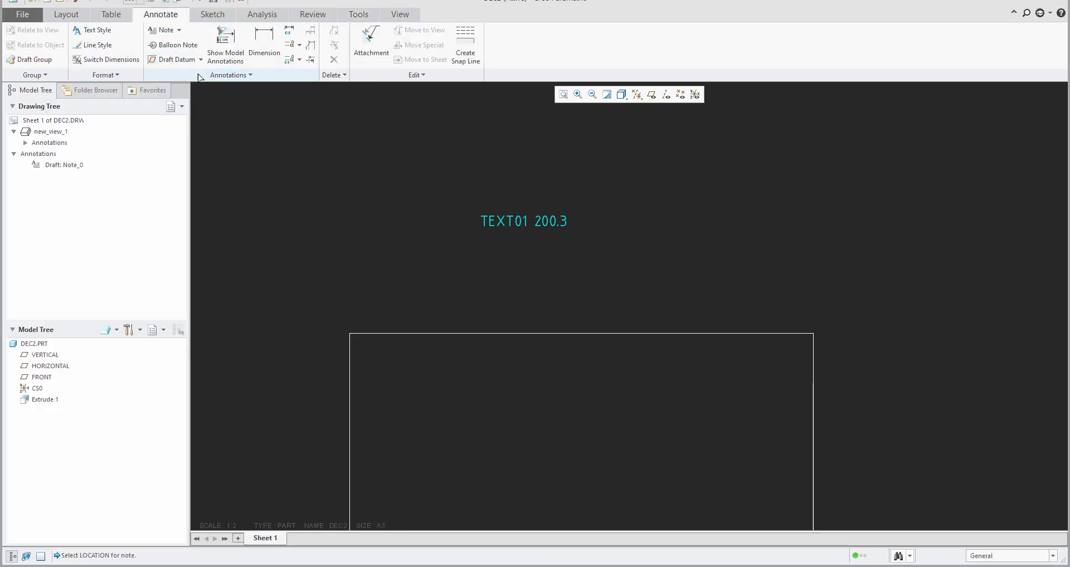
left_click(162, 30)
left_click(482, 272)
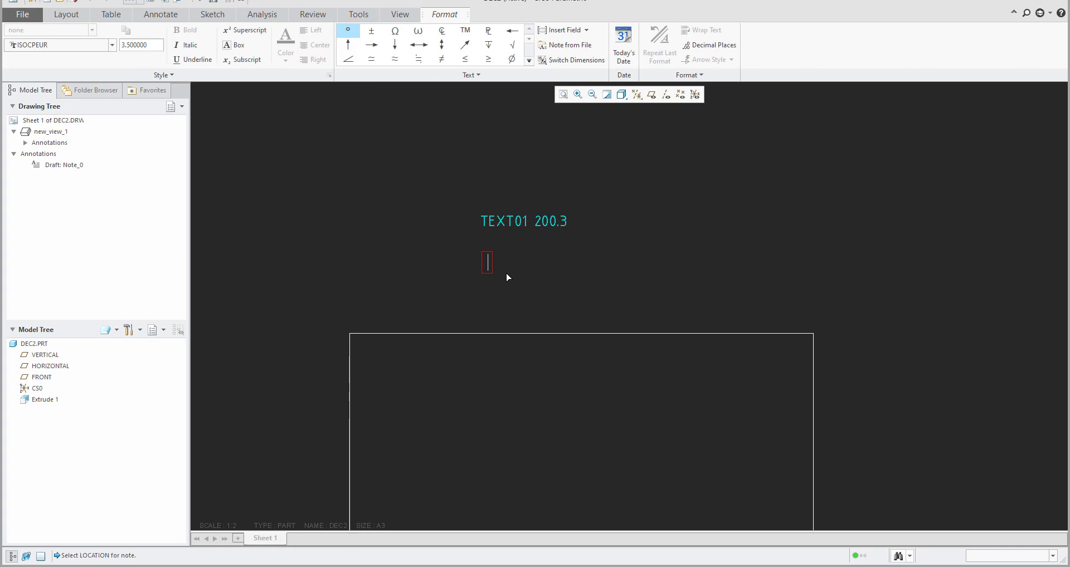
type("TEXT02")
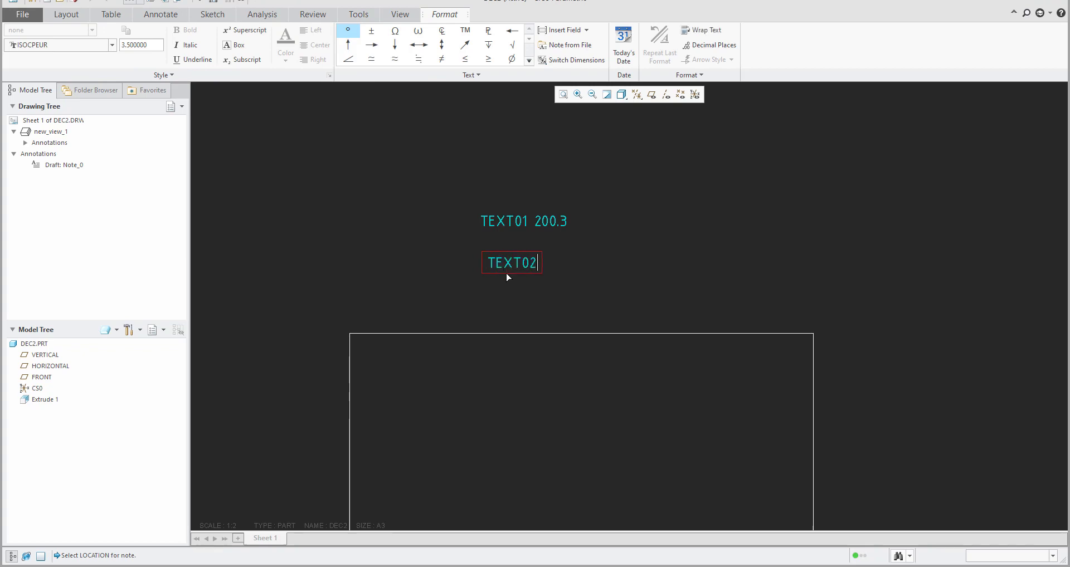
type(" &QQ01")
left_click(546, 300)
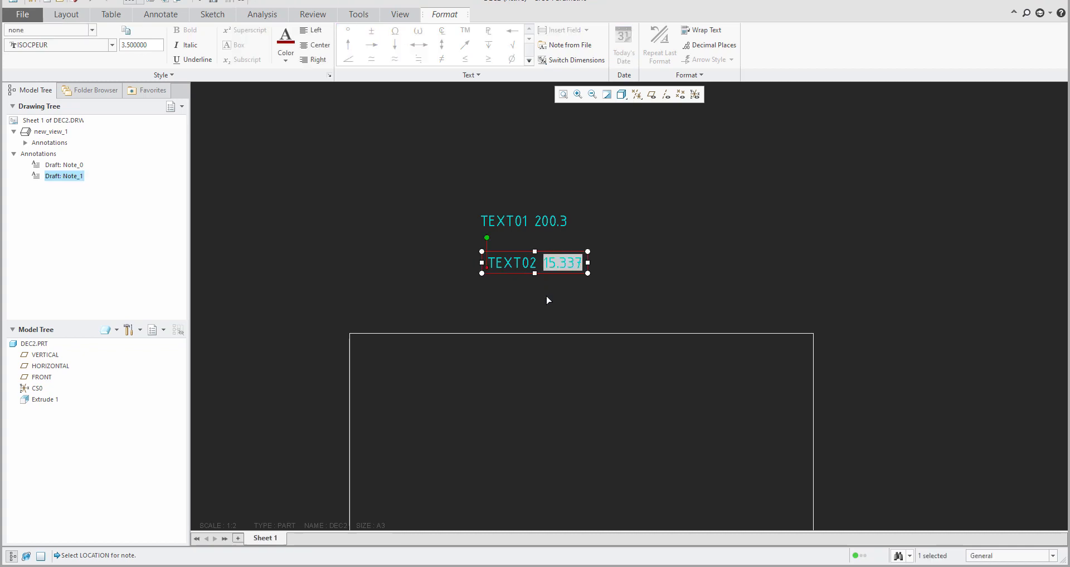
left_click(521, 311)
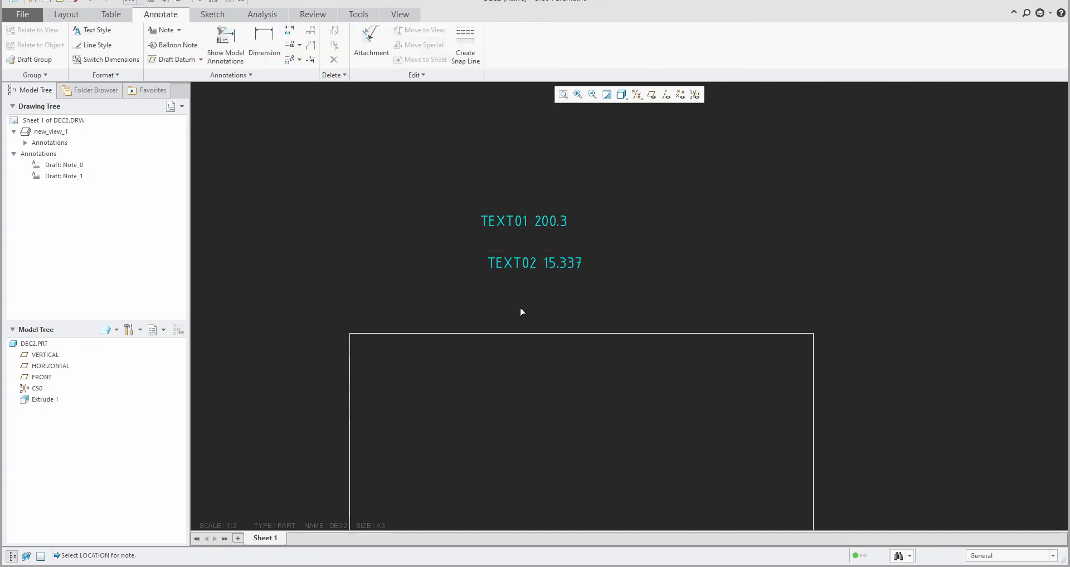
Edit the TEXT02 note's source text so the parameter reference &QQ01 carries the suffix [.1] for one decimal place, and save it.
double_click(570, 269)
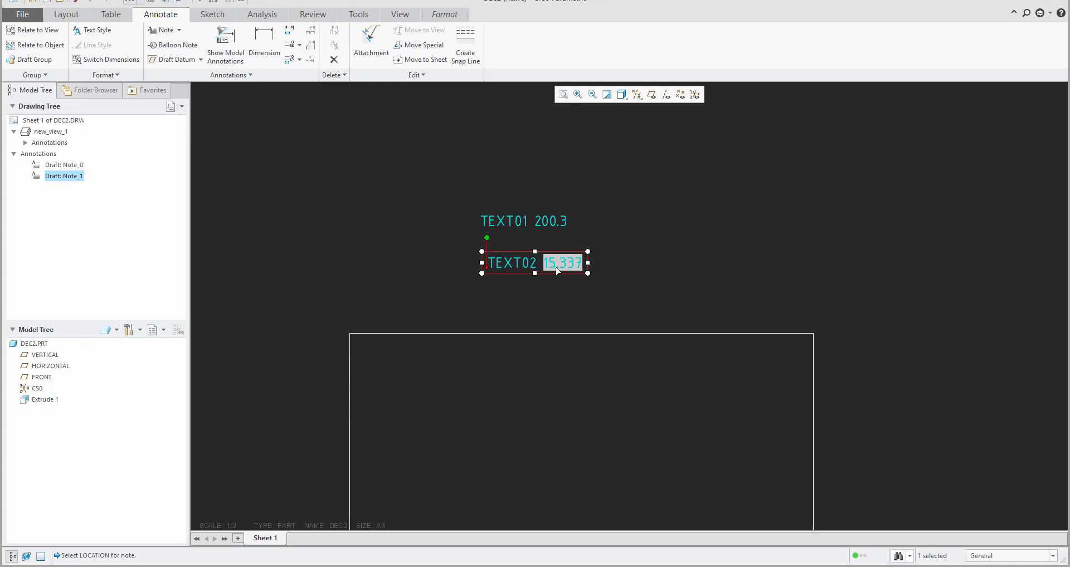
left_click(446, 15)
left_click(471, 75)
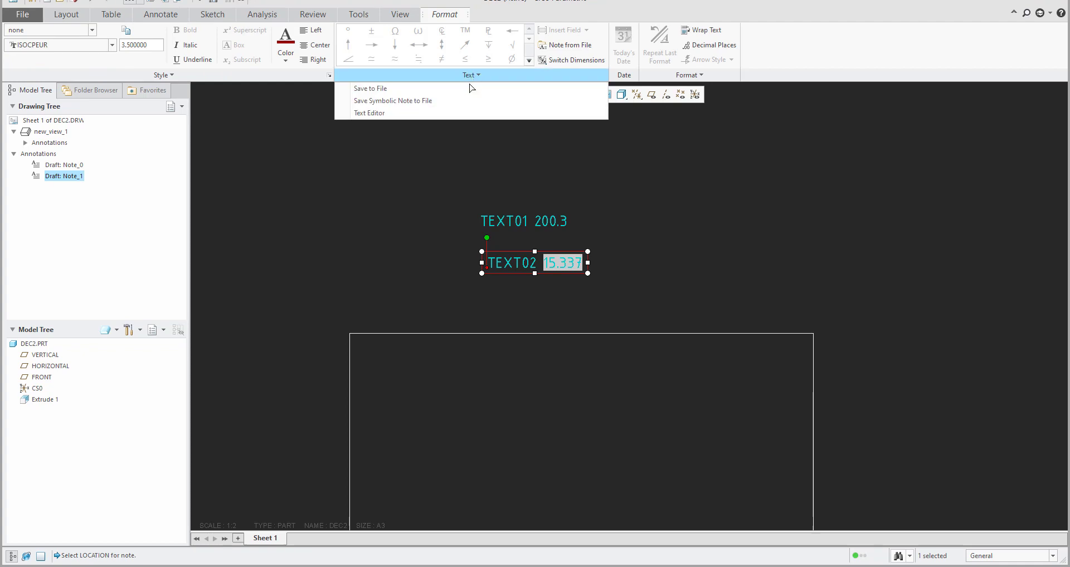
left_click(361, 113)
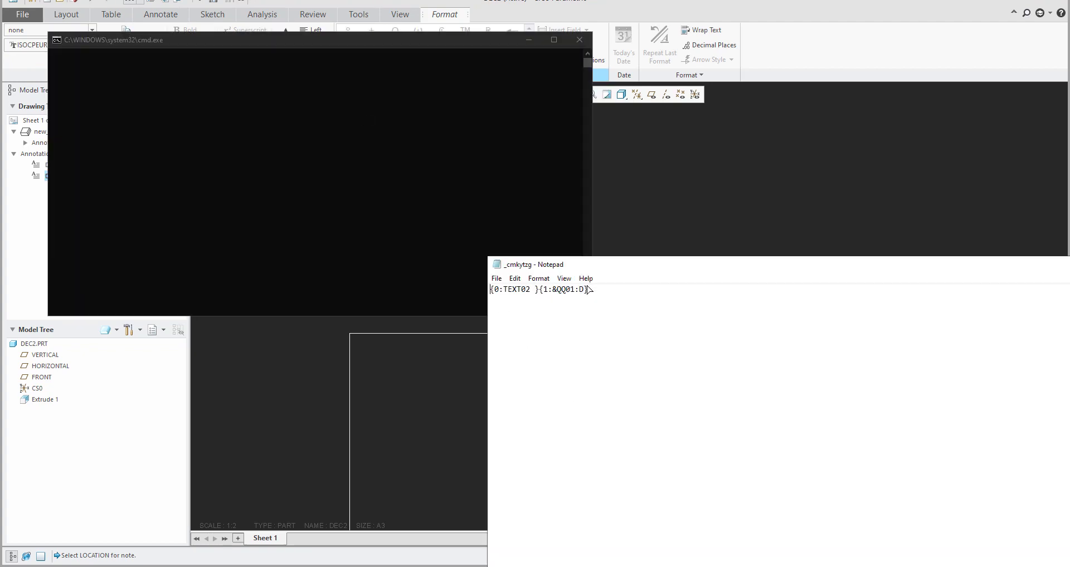
double_click(554, 291)
left_click_drag(566, 292, 577, 291)
left_click(585, 289)
type("[]")
type(".1")
left_click_drag(583, 290, 604, 290)
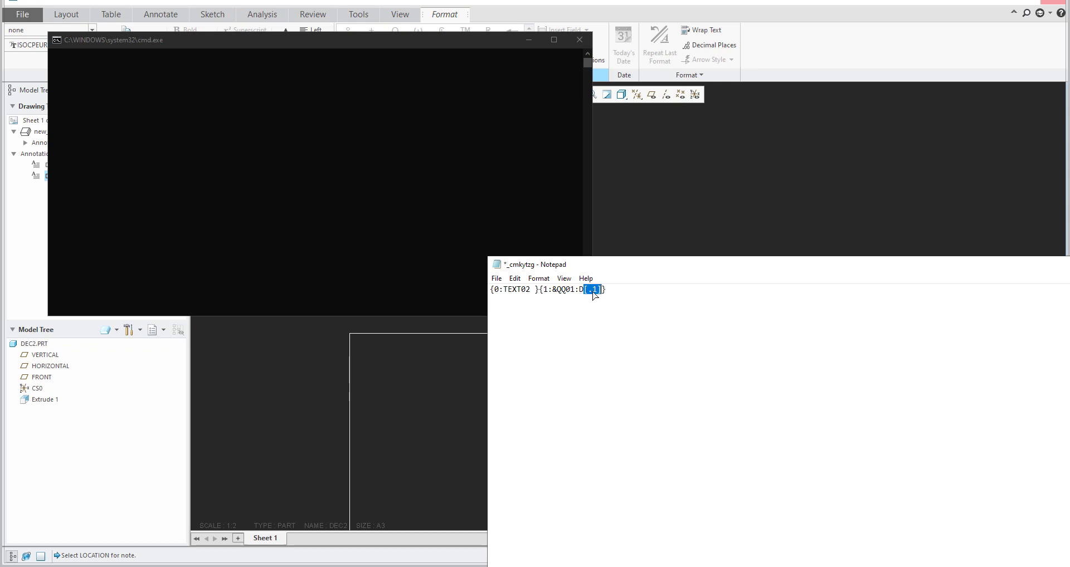
left_click(589, 290)
left_click(642, 309)
key("ctrl+s")
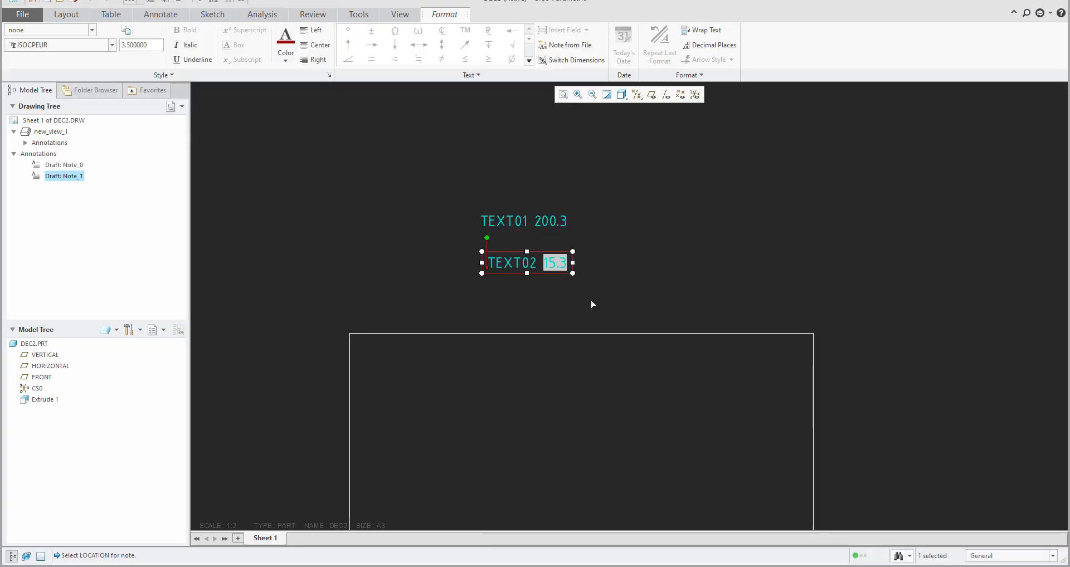
left_click(419, 212)
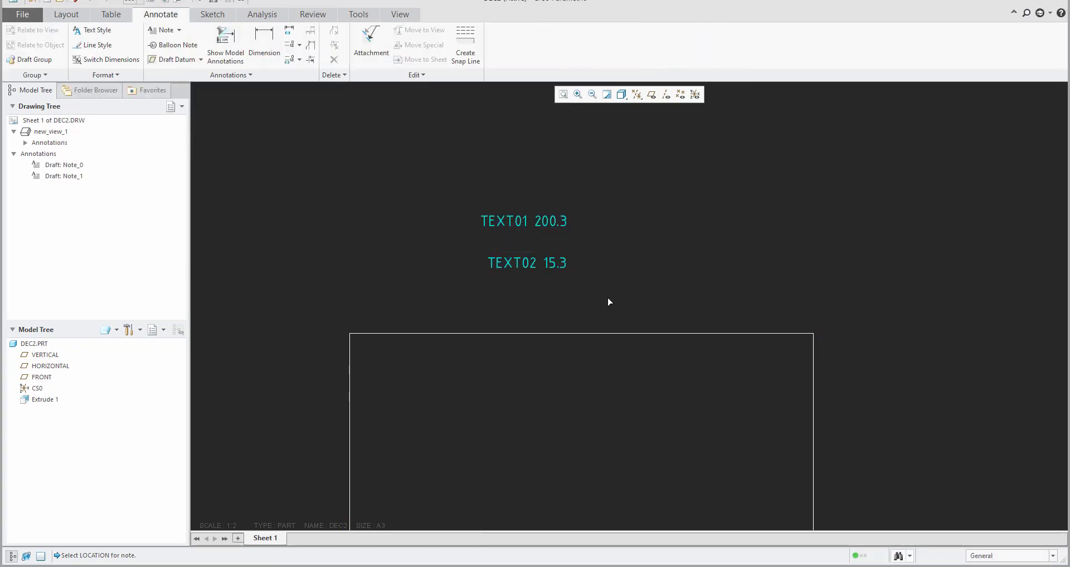
Change the &QQ01 format suffix in the TEXT02 note's source text to [.2] for two decimal places and save it.
double_click(559, 270)
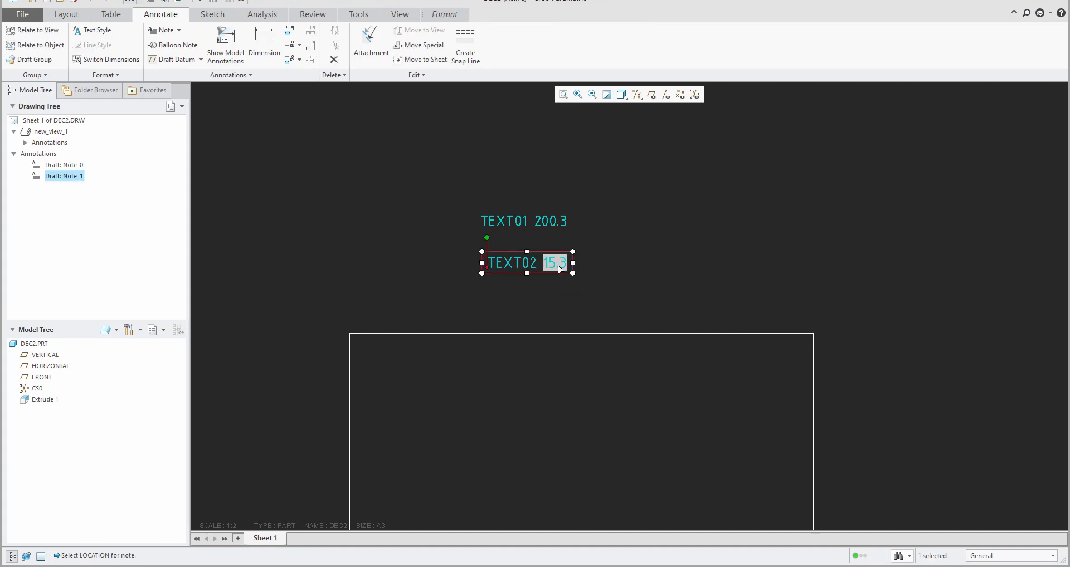
left_click(445, 14)
left_click(473, 77)
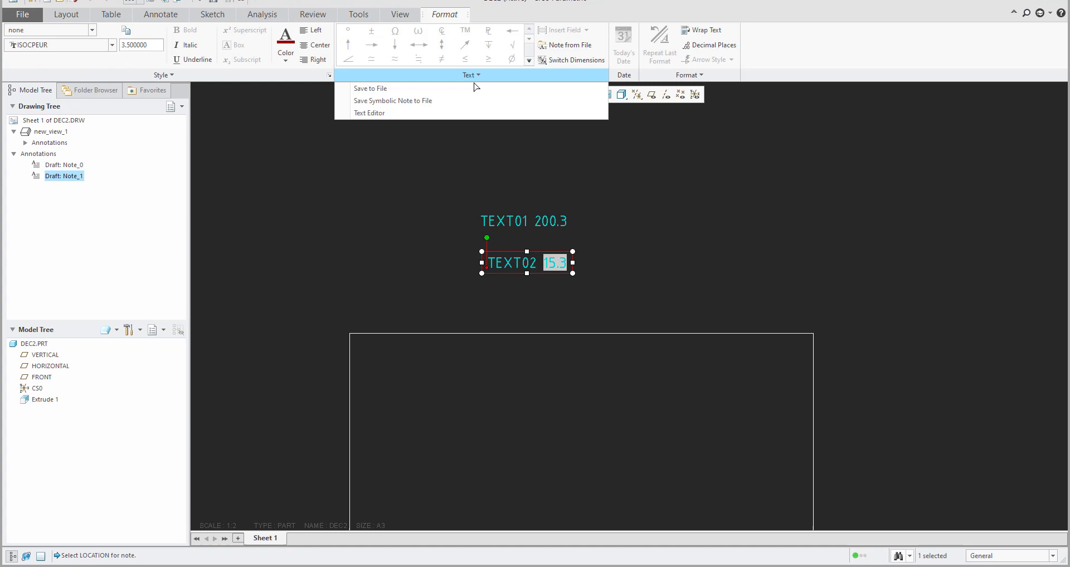
left_click(371, 113)
left_click(595, 292)
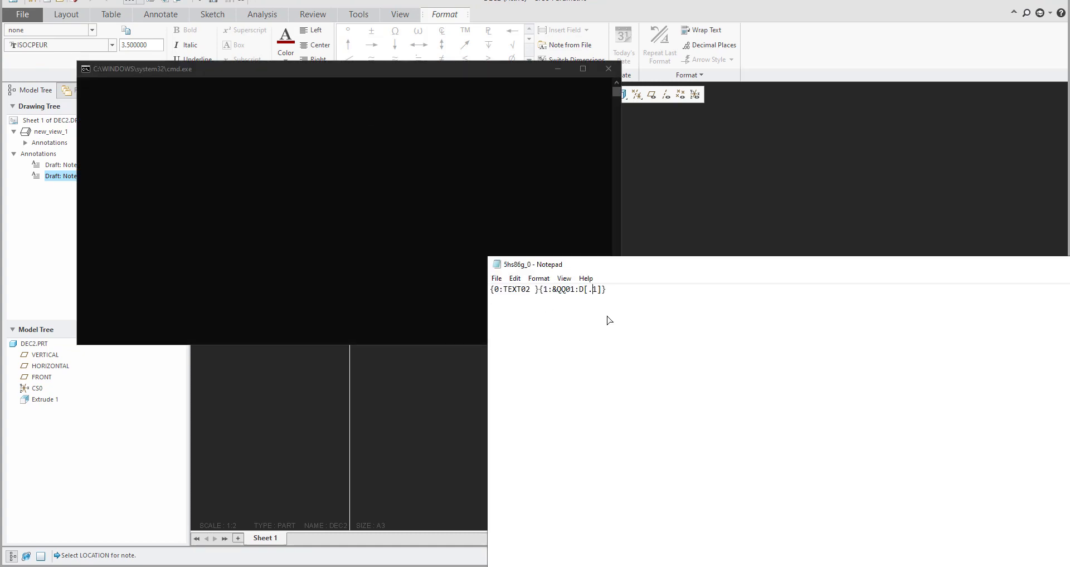
key("shift+Left")
type("2")
key("ctrl+s")
double_click(497, 266)
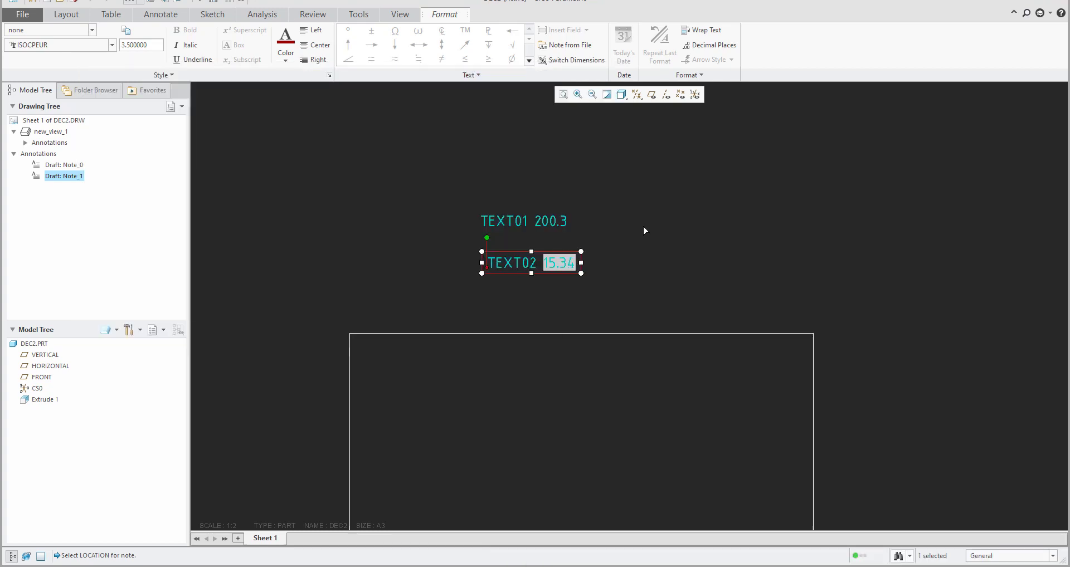
left_click(647, 228)
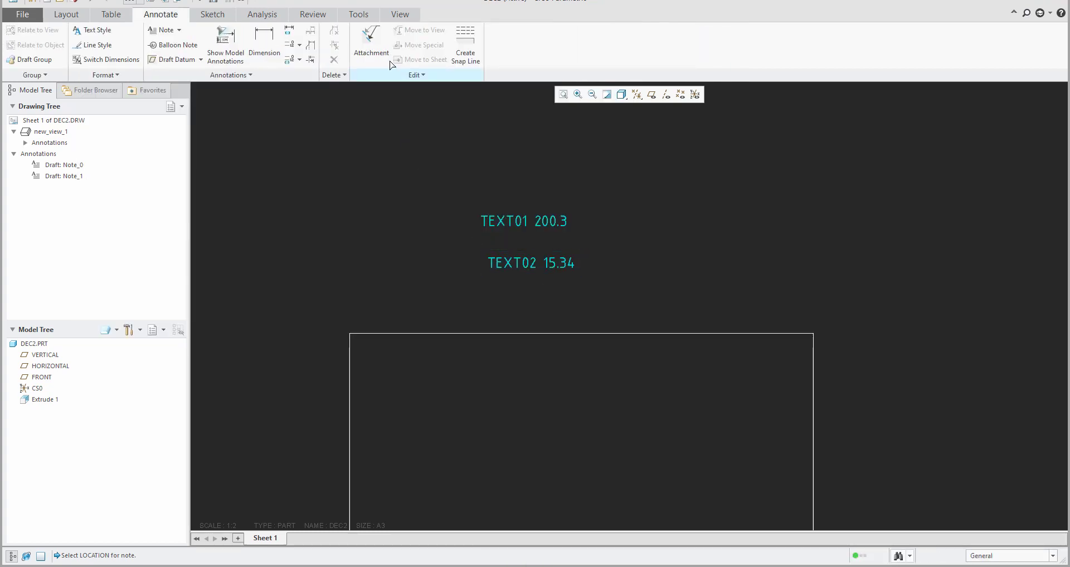
Set the drawing parameter QQ01 to a multi-decimal value of about 25.57 and update the TEXT02 note.
left_click(359, 14)
left_click(194, 38)
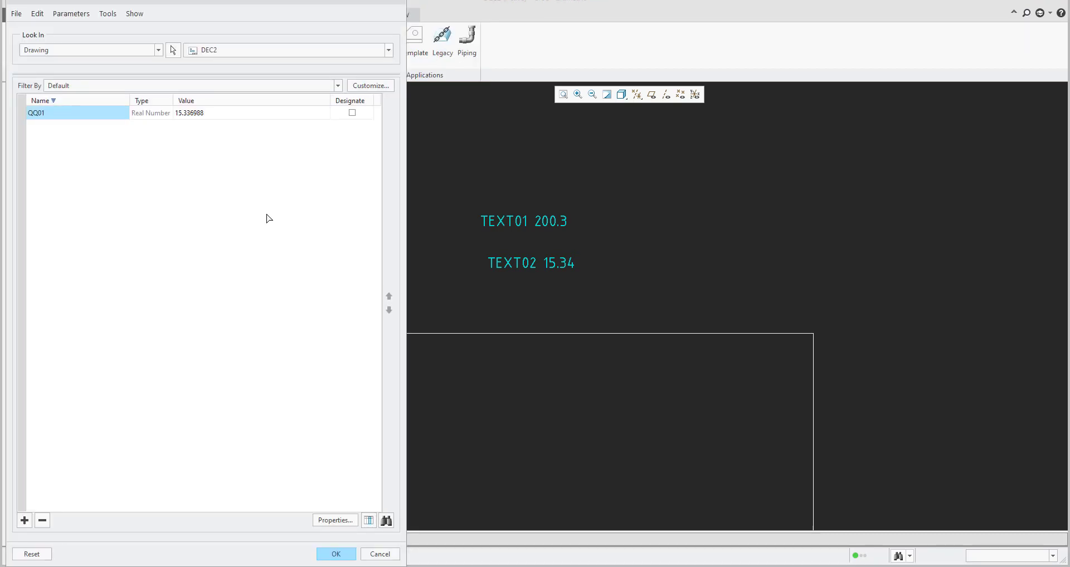
left_click(184, 116)
left_click(187, 117)
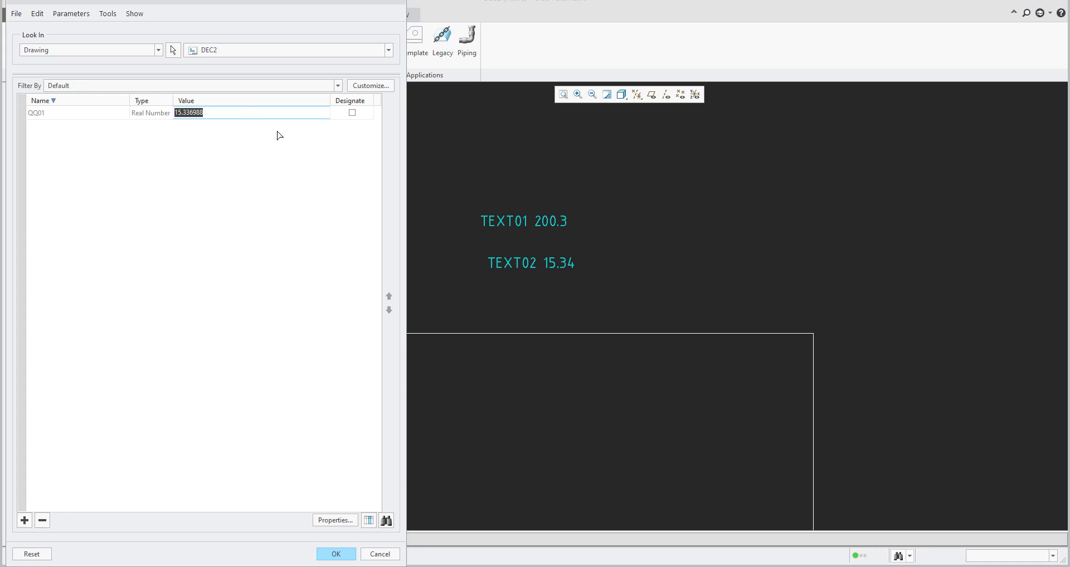
type("25")
left_click_drag(190, 114, 212, 114)
left_click(336, 555)
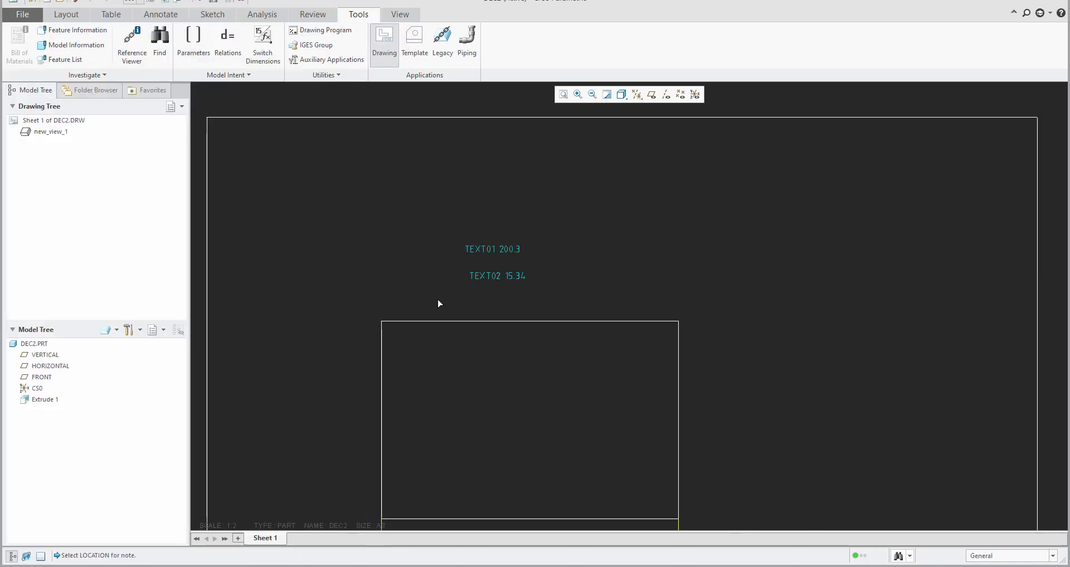
scroll(471, 310, "down", 4)
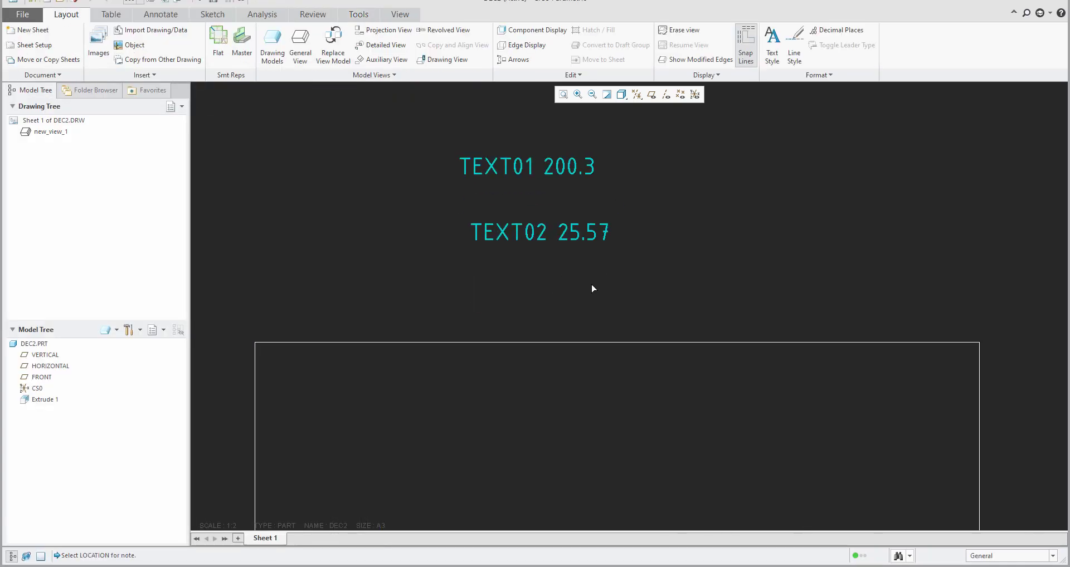
Examine the decimal place options of the width dimension below the view and the TEXT01 and TEXT02 notes.
scroll(580, 301, "up", 3)
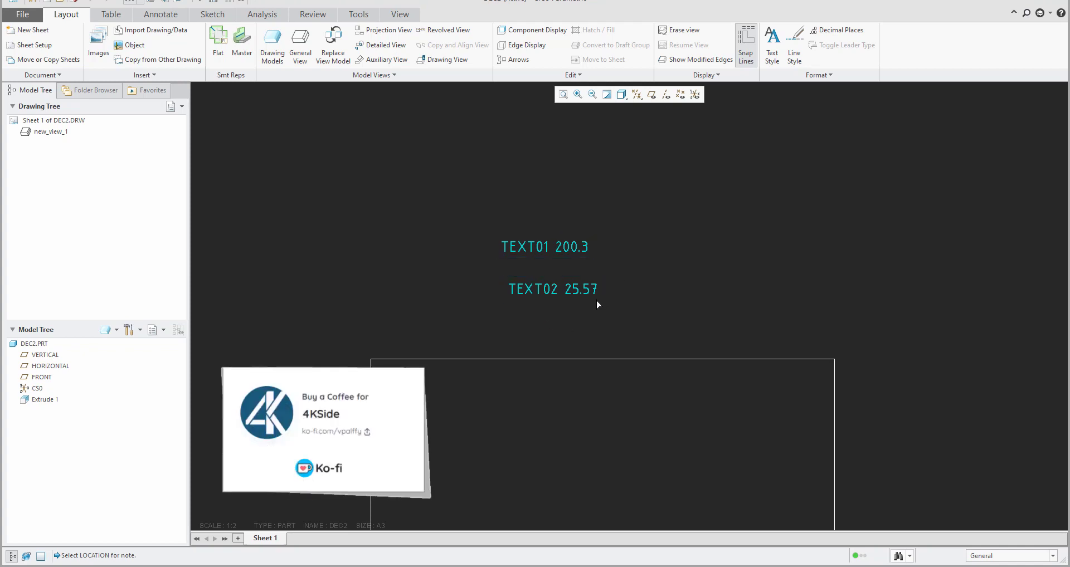
scroll(609, 301, "up", 2)
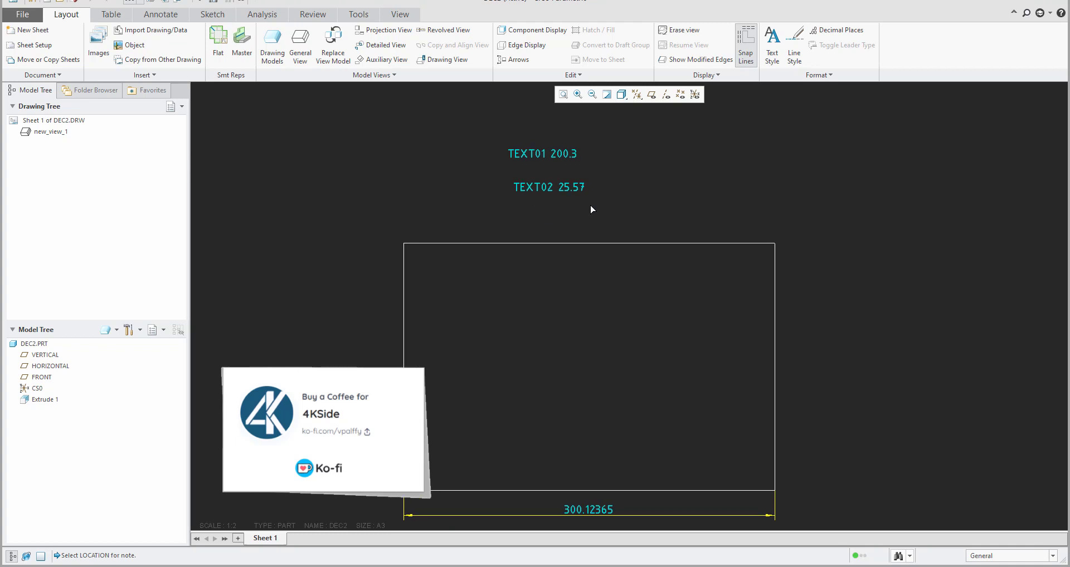
left_click(598, 517)
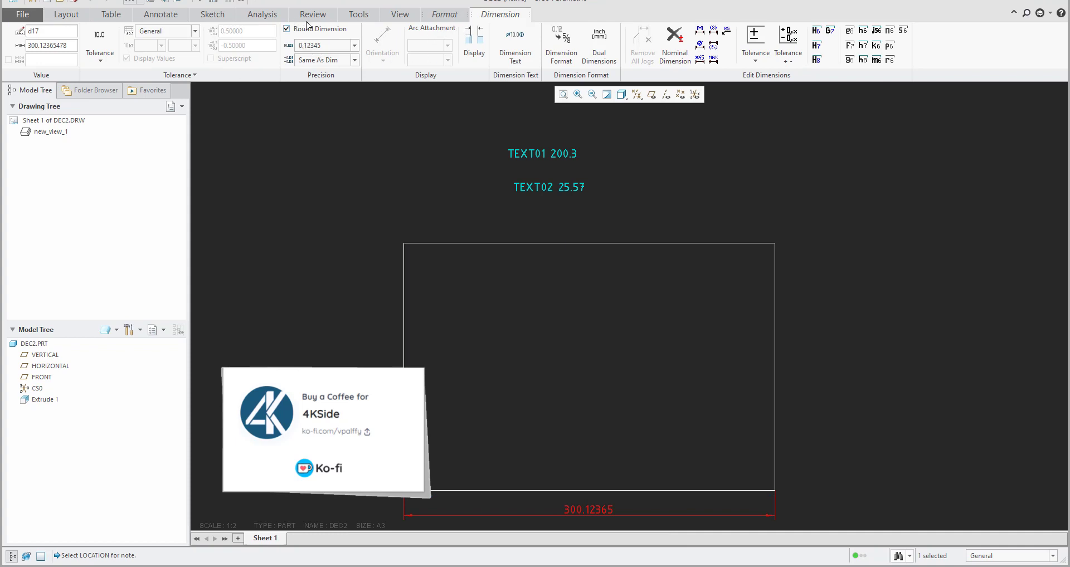
left_click(327, 49)
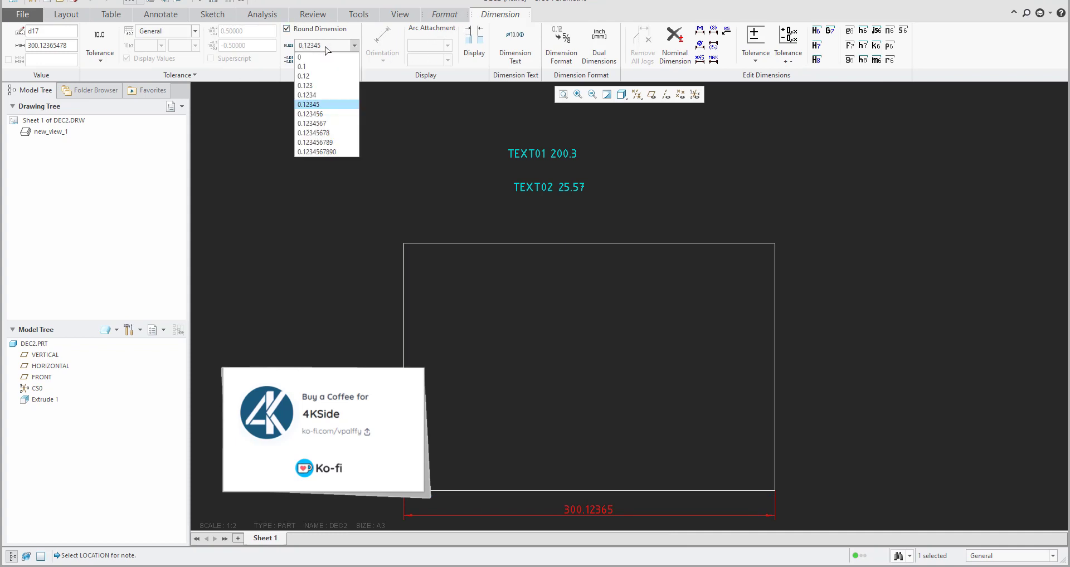
left_click(326, 49)
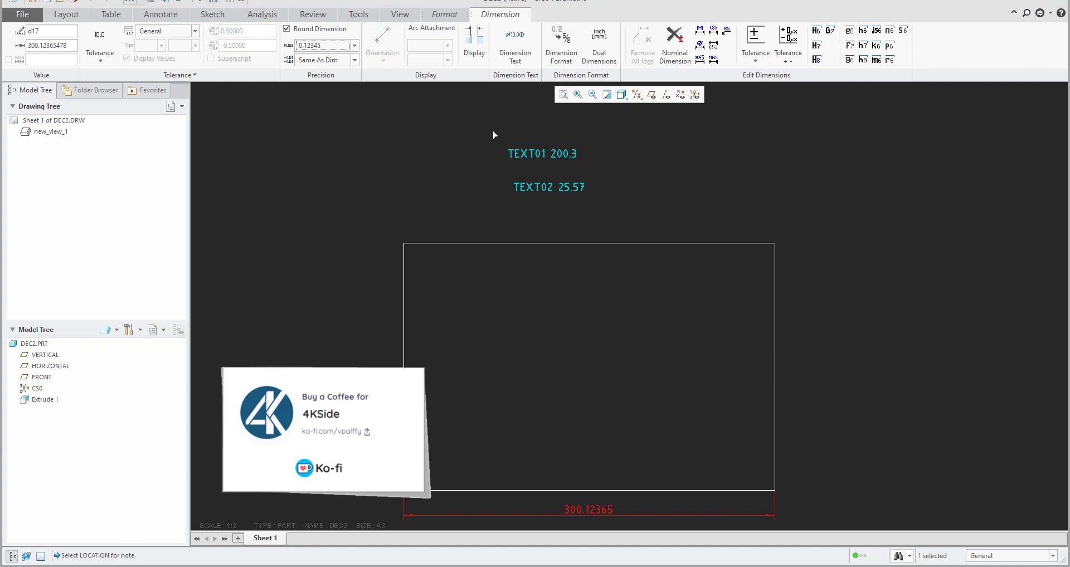
left_click_drag(488, 125, 644, 219)
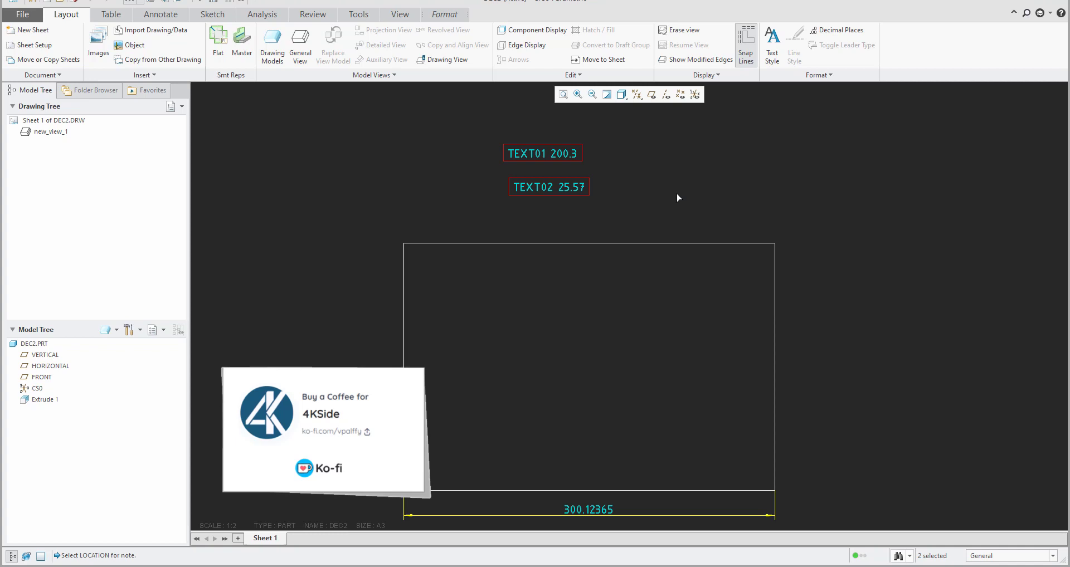
left_click(651, 207)
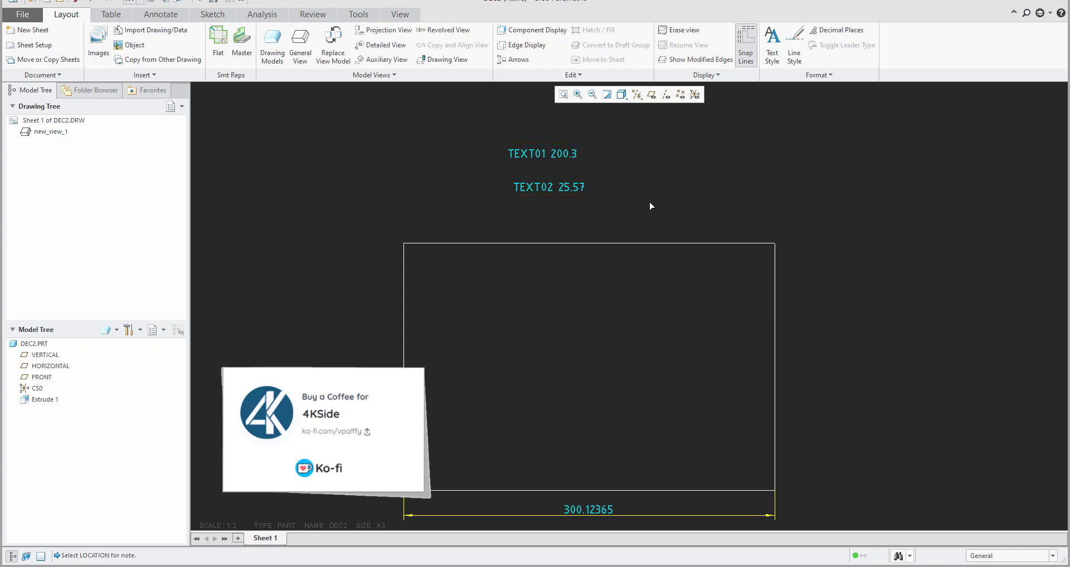